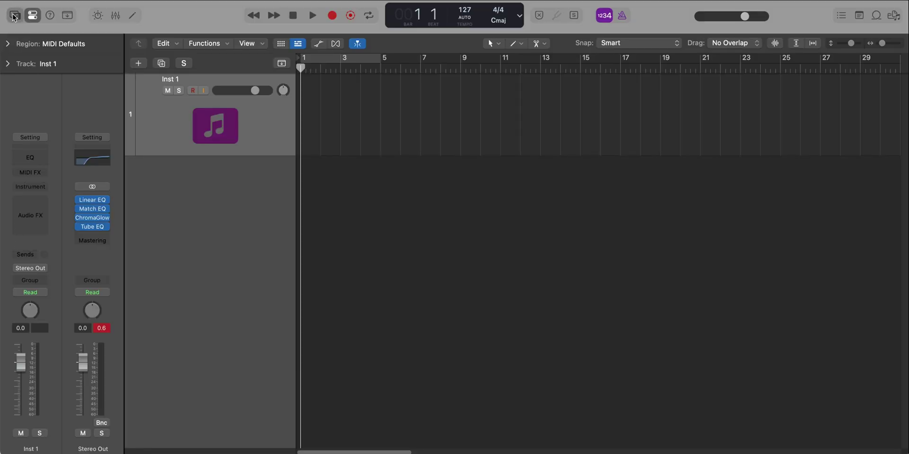
# Load the Seventies Clav patch from the library's Vintage Clav category onto the Inst 1 track
pyautogui.click(14, 16)
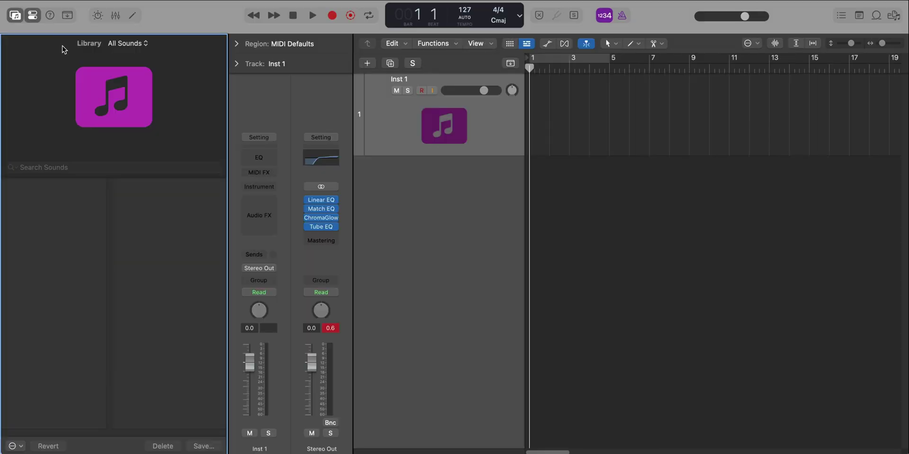
pyautogui.scroll(-2, 56, 348)
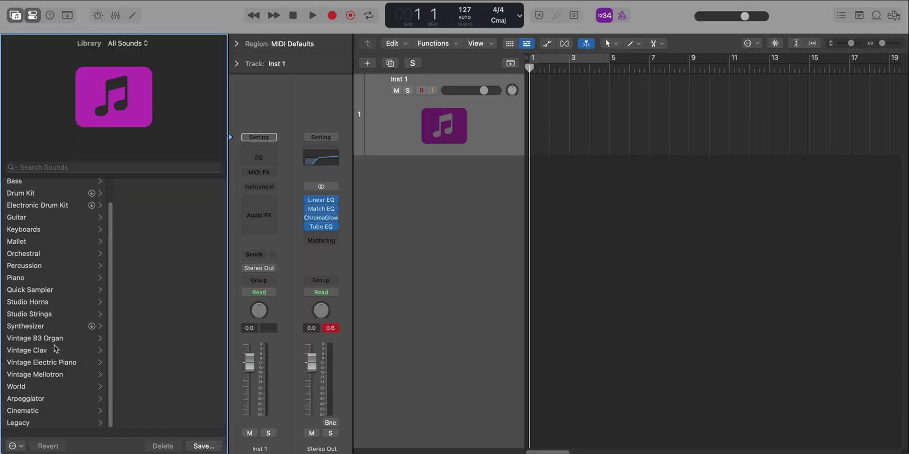
pyautogui.click(62, 350)
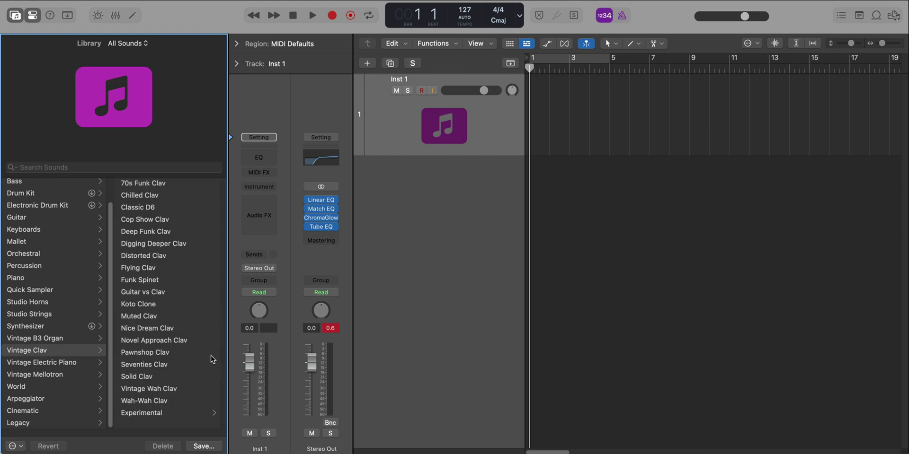
pyautogui.click(144, 365)
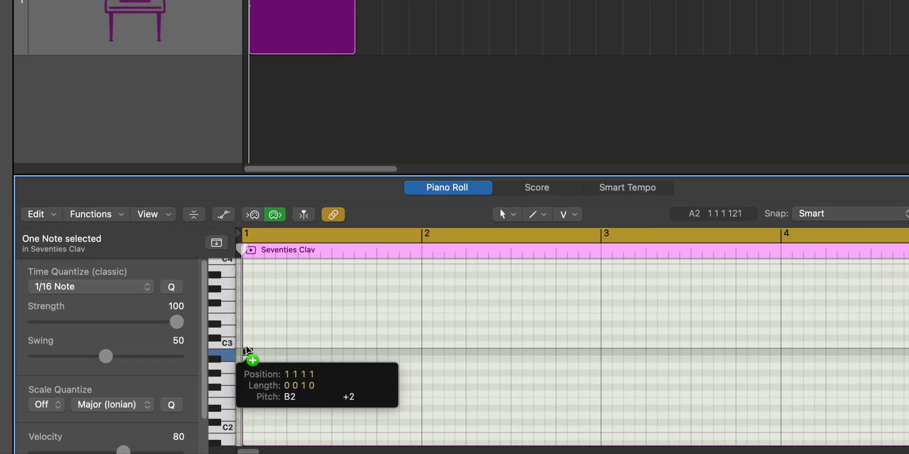
# Build a short A minor triad at the start of bar 1 and transpose it up to A4, C5 and E5
pyautogui.moveTo(251, 361); pyautogui.dragTo(185, 397)
pyautogui.hotkey('shift', 'alt', 'Up')
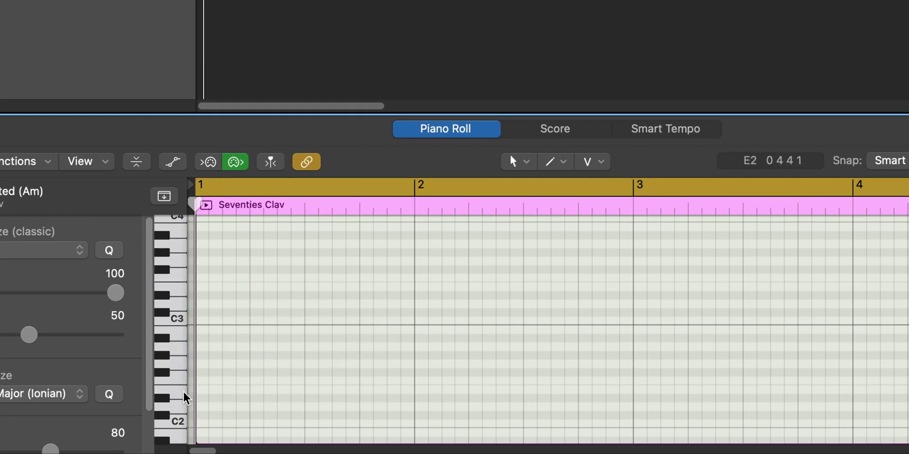
pyautogui.scroll(8, 438, 358)
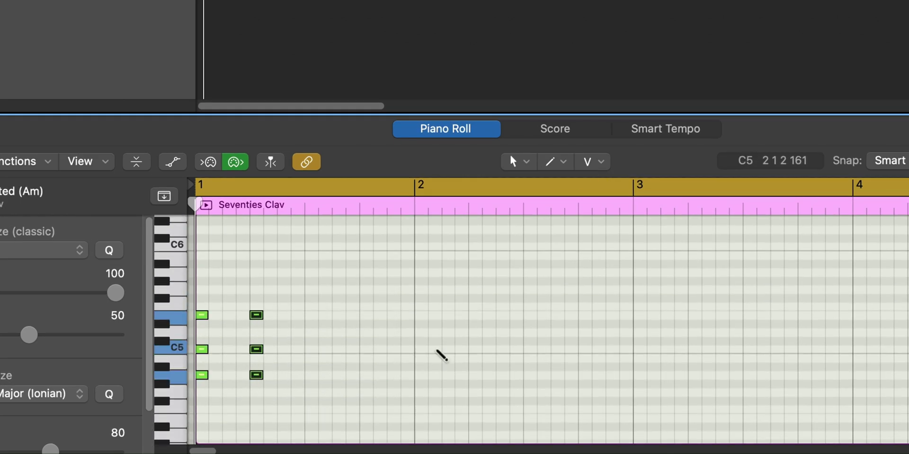
# Repeat the A minor chord on every eighth note through bar 1 and duplicate the whole bar into bar 2
pyautogui.moveTo(289, 303); pyautogui.dragTo(249, 400)
pyautogui.moveTo(257, 315); pyautogui.dragTo(230, 318)
pyautogui.moveTo(253, 400); pyautogui.dragTo(149, 320)
pyautogui.press('super+r')
pyautogui.press('super+r')
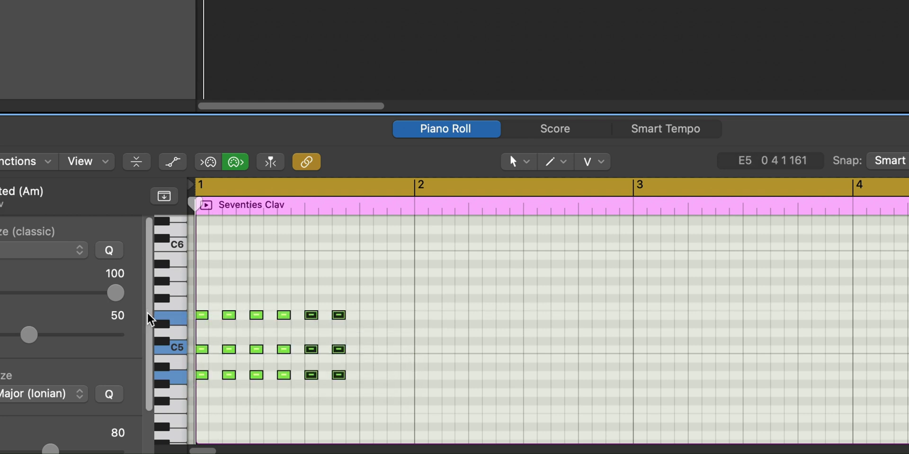
pyautogui.press('space')
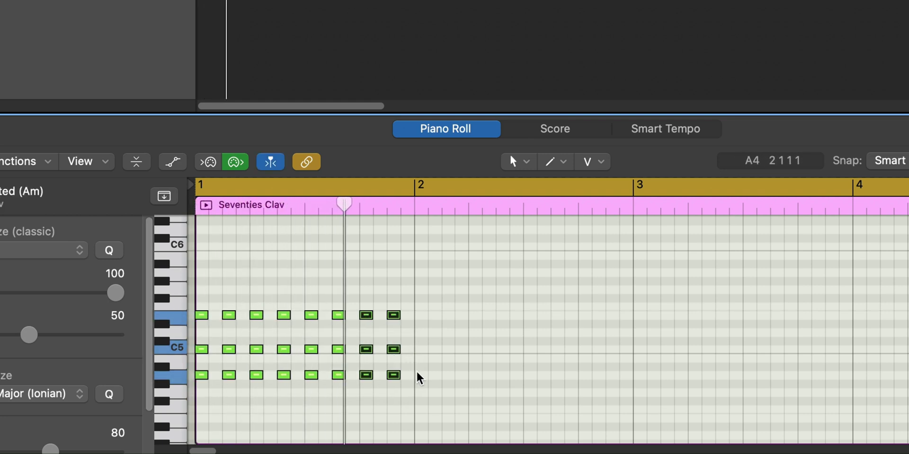
pyautogui.moveTo(429, 395); pyautogui.dragTo(199, 299)
pyautogui.press('super+r')
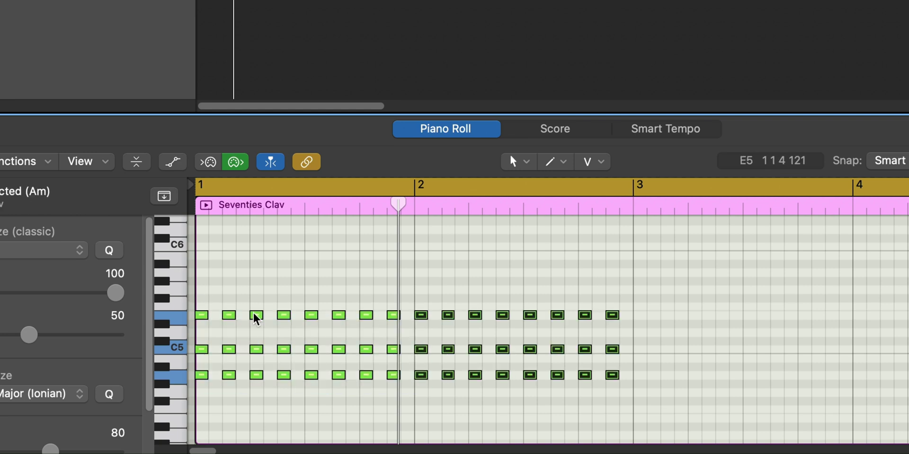
# Turn bar 2 into D minor by raising its C5 notes to D5 and its E5 notes to F5, and play it back
pyautogui.moveTo(651, 341); pyautogui.dragTo(421, 299)
pyautogui.moveTo(421, 299); pyautogui.dragTo(613, 351)
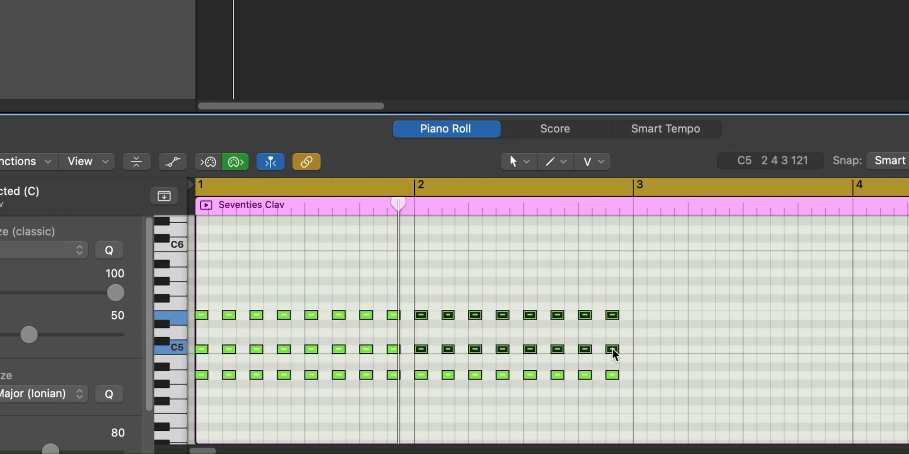
pyautogui.hotkey('alt', 'Up')
pyautogui.hotkey('alt', 'Up')
pyautogui.moveTo(668, 317); pyautogui.dragTo(411, 297)
pyautogui.hotkey('alt', 'Down')
pyautogui.press('space')
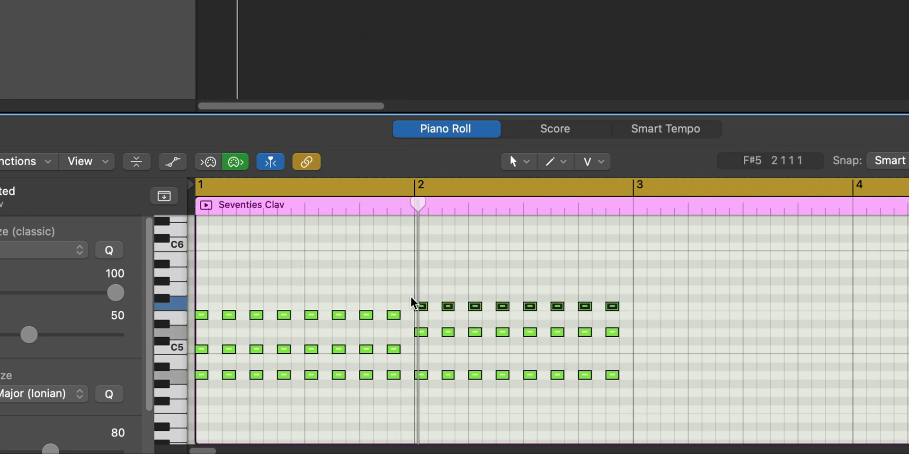
pyautogui.press('space')
# Duplicate bar 2's chords into bar 3 and raise the copied top notes three semitones to G#5
pyautogui.moveTo(641, 392); pyautogui.dragTo(421, 299)
pyautogui.press('super+r')
pyautogui.click(838, 297)
pyautogui.moveTo(837, 298); pyautogui.dragTo(633, 307)
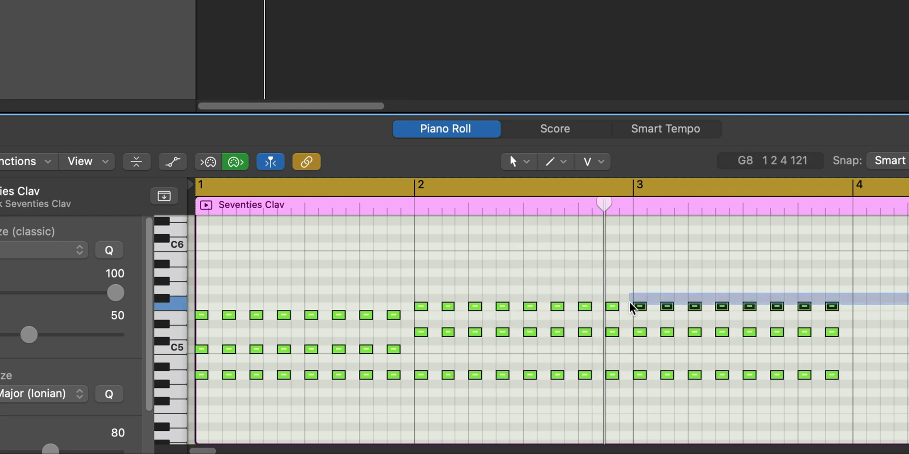
pyautogui.hotkey('alt', 'Up')
pyautogui.hotkey('alt', 'Up')
pyautogui.hotkey('alt', 'Up')
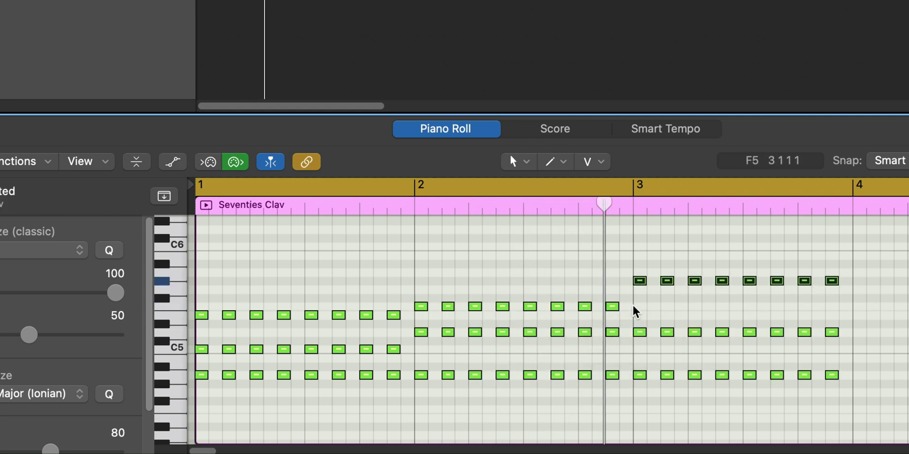
# Lower bar 3's bottom notes to G#4 and its top notes to G5, checking the progression by playing from the start
pyautogui.moveTo(857, 384); pyautogui.dragTo(635, 372)
pyautogui.hotkey('alt', 'Down')
pyautogui.press('Return')
pyautogui.press('space')
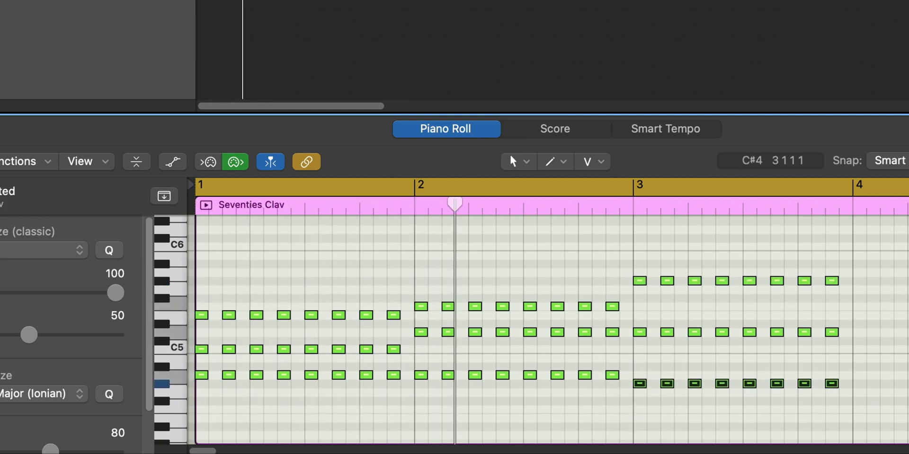
pyautogui.moveTo(867, 269); pyautogui.dragTo(636, 285)
pyautogui.press('space')
pyautogui.press('Return')
pyautogui.press('space')
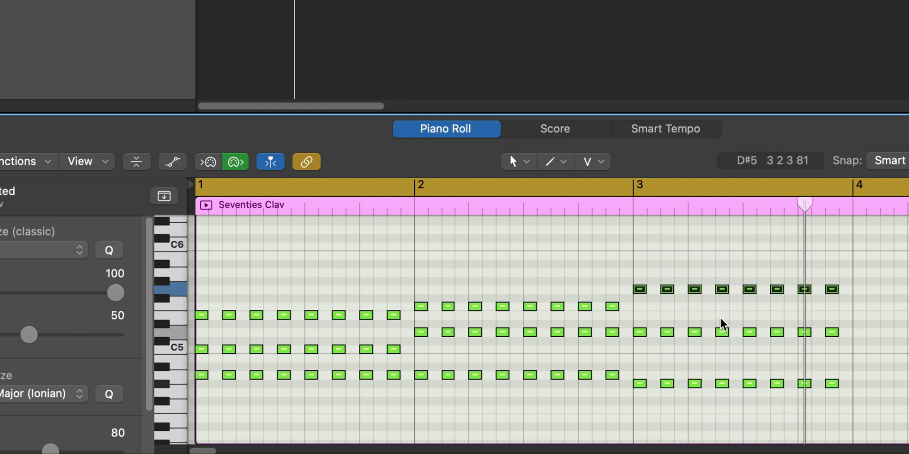
# Copy the A minor chords from bar 1 into bar 4 and play the four-bar loop
pyautogui.moveTo(404, 400); pyautogui.dragTo(200, 298)
pyautogui.moveTo(362, 315); pyautogui.dragTo(860, 331)
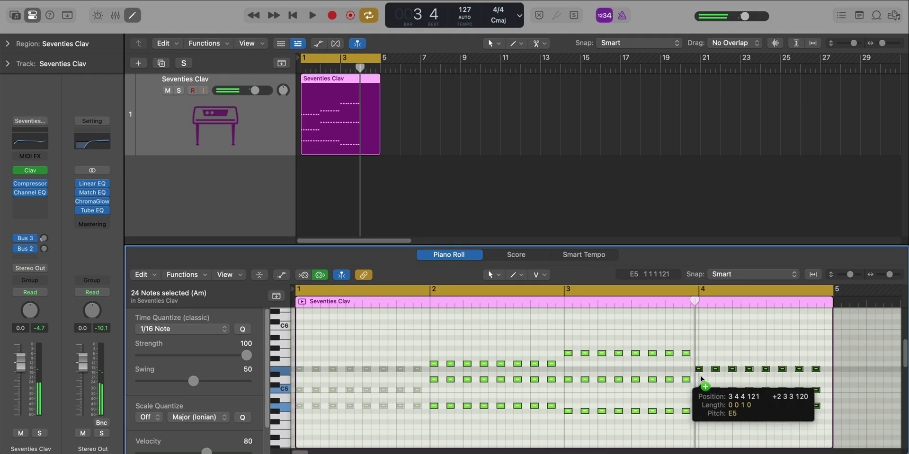
pyautogui.moveTo(704, 379); pyautogui.dragTo(704, 380)
pyautogui.press('space')
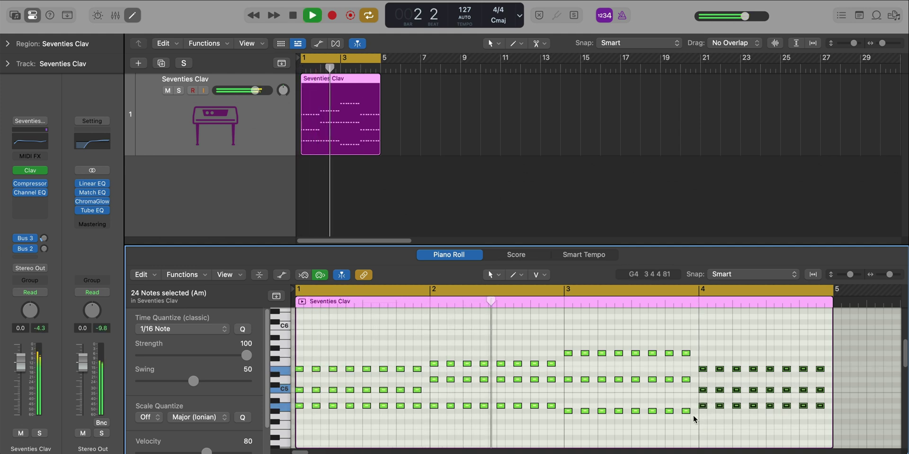
pyautogui.click(693, 415)
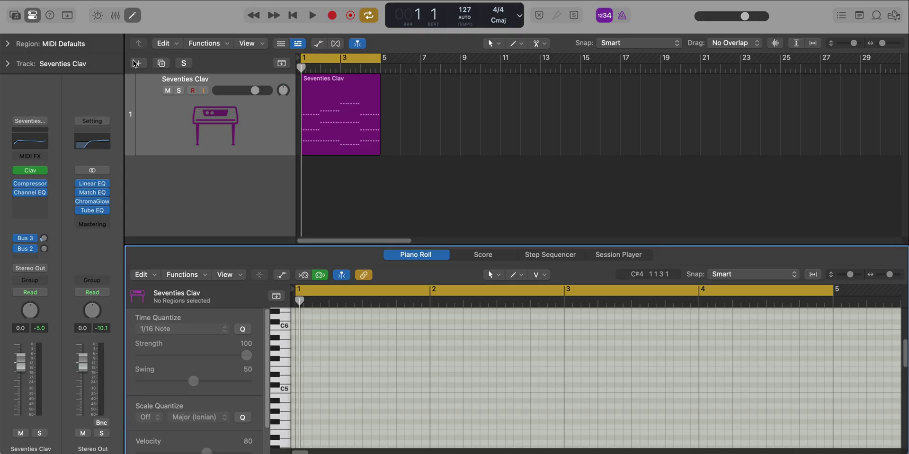
# Add a second software instrument track and load the ES2 synthesizer on it
pyautogui.click(135, 64)
pyautogui.press('Return')
pyautogui.click(40, 189)
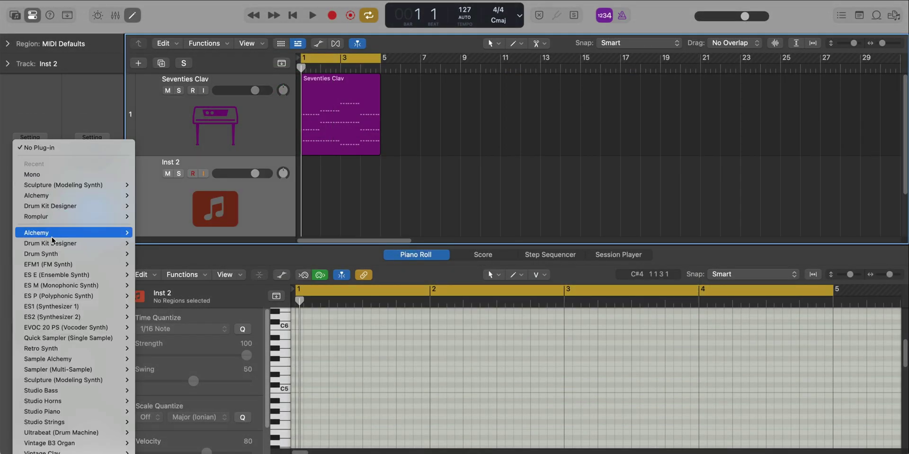
pyautogui.moveTo(47, 317)
pyautogui.click(147, 317)
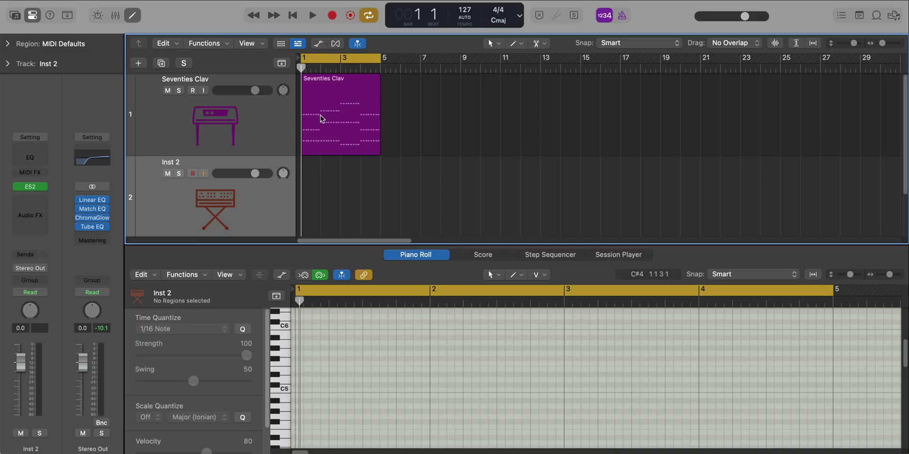
# Copy the Seventies Clav region to the Inst 2 track, solo that track and transpose all copied notes down two octaves
pyautogui.moveTo(319, 85); pyautogui.dragTo(320, 169)
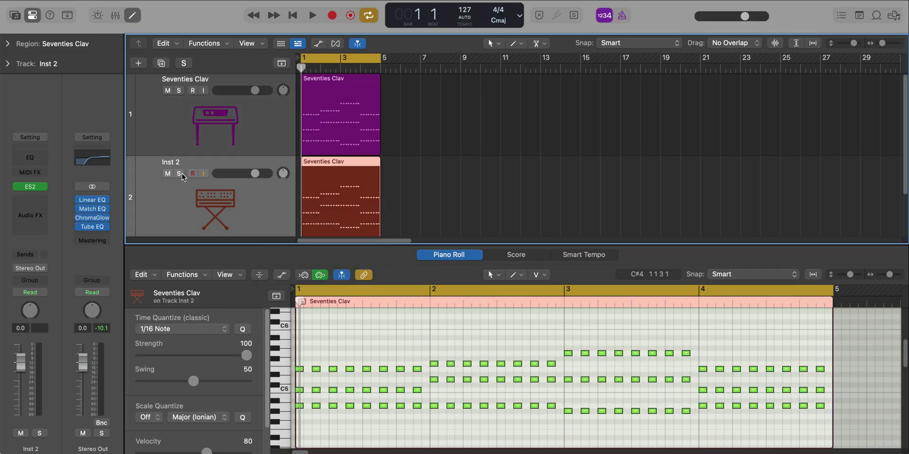
pyautogui.click(182, 175)
pyautogui.press('super+a')
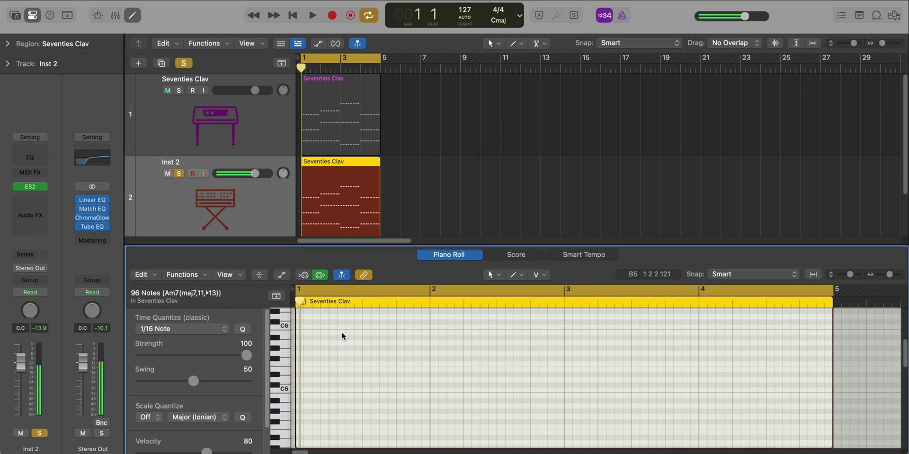
pyautogui.scroll(-8, 404, 356)
pyautogui.press('space')
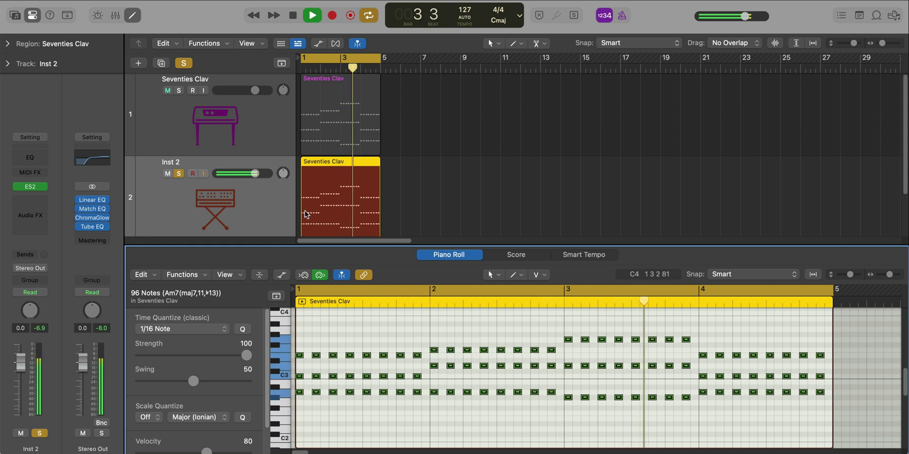
pyautogui.click(180, 90)
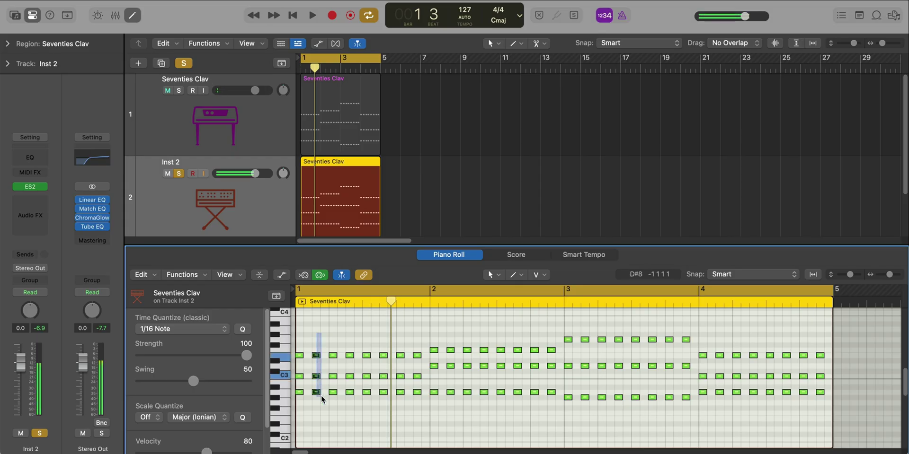
# Reduce the velocity of every second chord across the four bars of the Inst 2 region to 37
pyautogui.moveTo(322, 399); pyautogui.dragTo(453, 405)
pyautogui.moveTo(482, 405); pyautogui.dragTo(519, 404)
pyautogui.moveTo(550, 404); pyautogui.dragTo(553, 341)
pyautogui.moveTo(585, 331); pyautogui.dragTo(586, 408)
pyautogui.moveTo(720, 339); pyautogui.dragTo(726, 409)
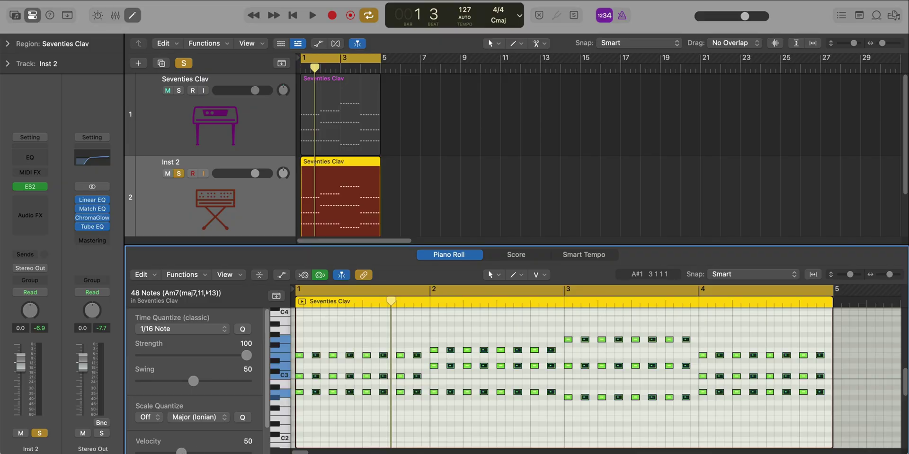
pyautogui.press('space')
pyautogui.moveTo(182, 451); pyautogui.dragTo(170, 450)
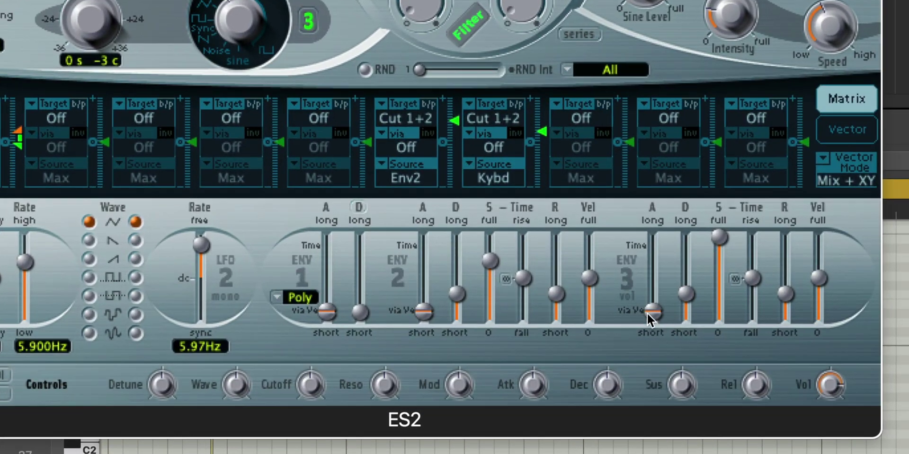
# Shape ES2's Envelope 3 with a slightly longer attack and decay, a sustain around half, and a shorter release
pyautogui.moveTo(647, 312); pyautogui.dragTo(651, 300)
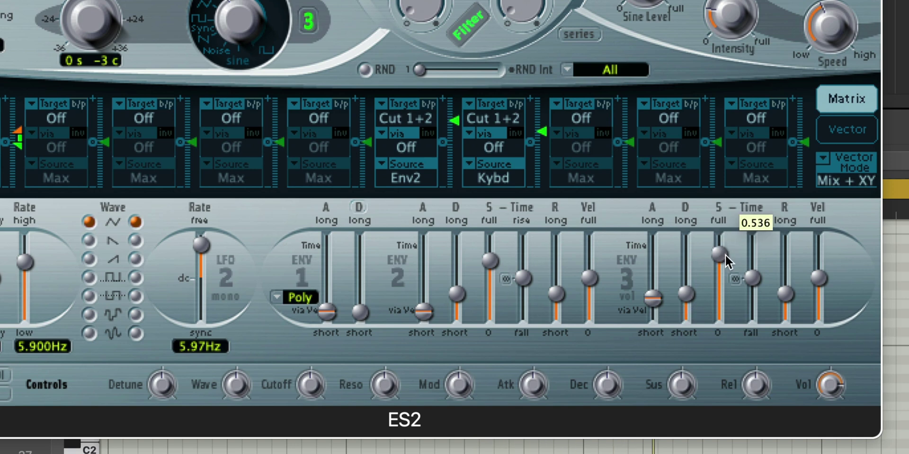
pyautogui.moveTo(725, 254); pyautogui.dragTo(728, 279)
pyautogui.moveTo(794, 296); pyautogui.dragTo(795, 309)
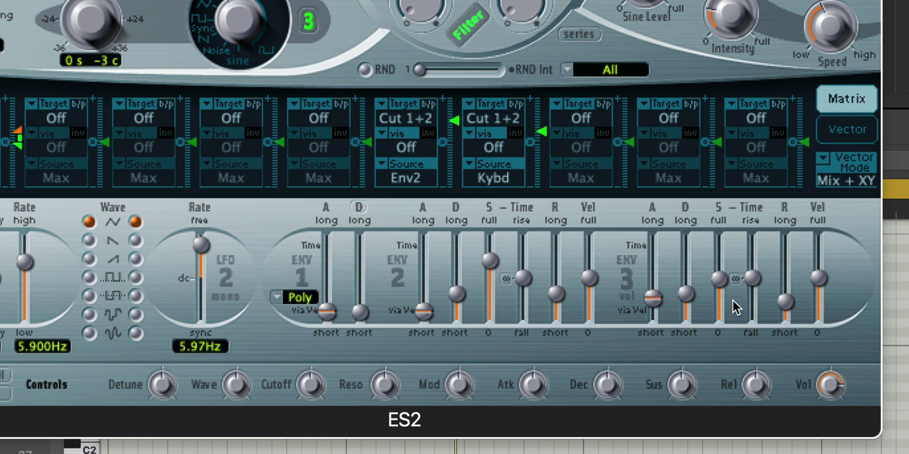
pyautogui.moveTo(689, 291); pyautogui.dragTo(689, 284)
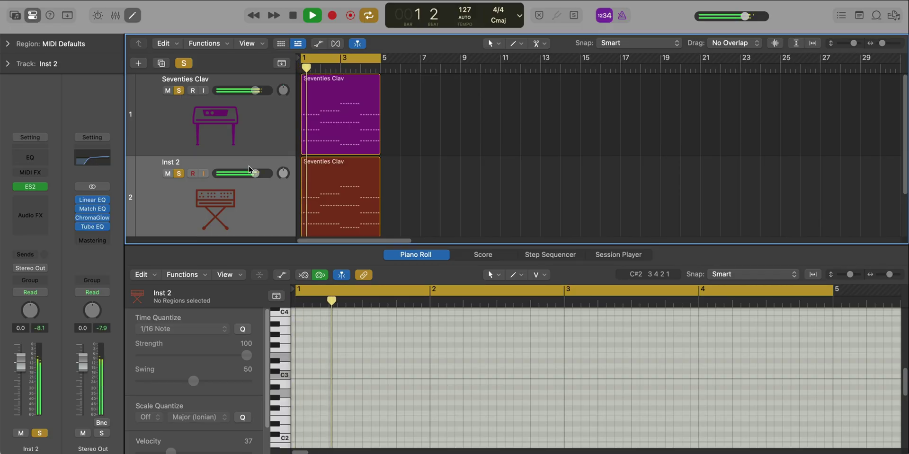
# Balance the Inst 2 and Seventies Clav tracks during playback by lowering both track volumes slightly
pyautogui.moveTo(249, 169); pyautogui.dragTo(245, 170)
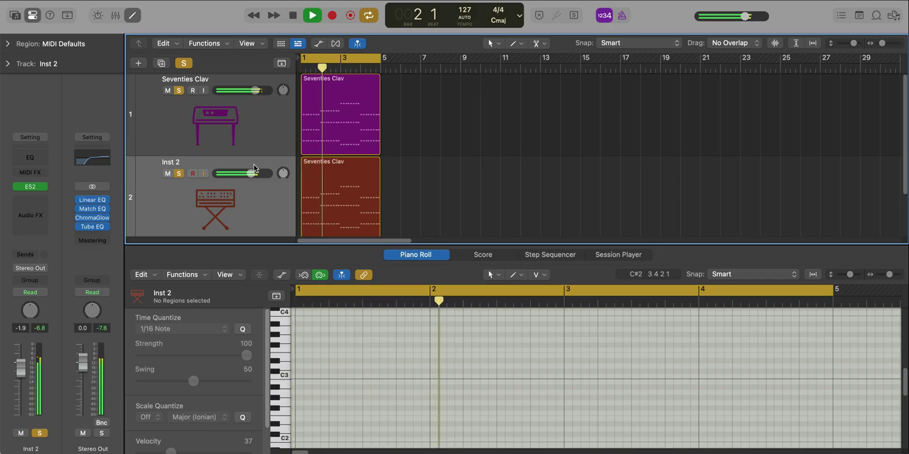
pyautogui.moveTo(256, 91); pyautogui.dragTo(253, 91)
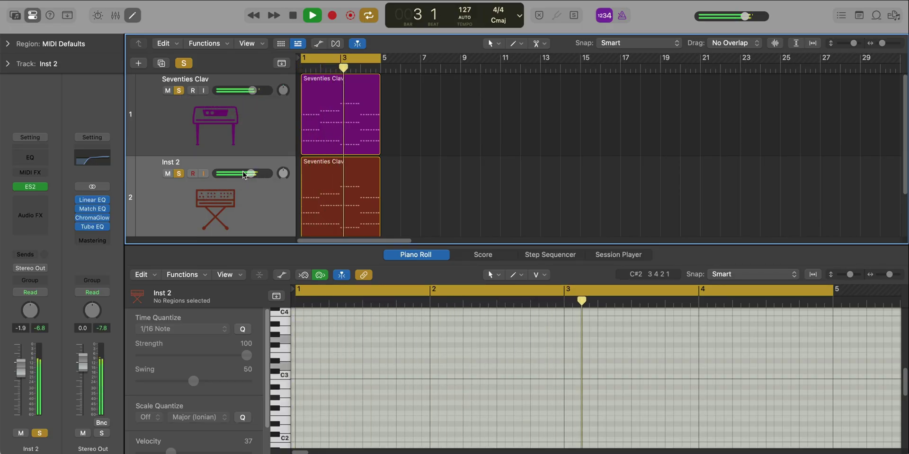
pyautogui.moveTo(251, 173); pyautogui.dragTo(248, 174)
pyautogui.moveTo(253, 91); pyautogui.dragTo(252, 90)
pyautogui.moveTo(248, 173); pyautogui.dragTo(248, 173)
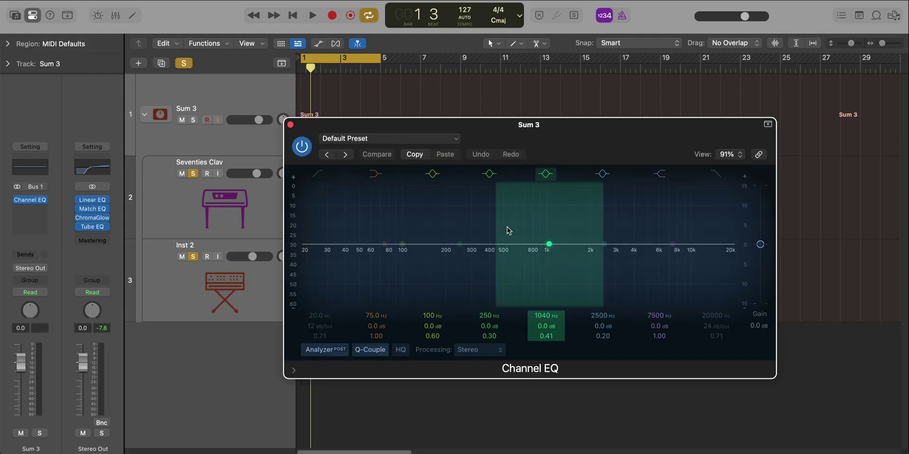
# On Sum 3's Channel EQ, cut 2.3 dB at 218 Hz and boost the high shelf 1.4 dB at 7650 Hz
pyautogui.moveTo(460, 245); pyautogui.dragTo(446, 256)
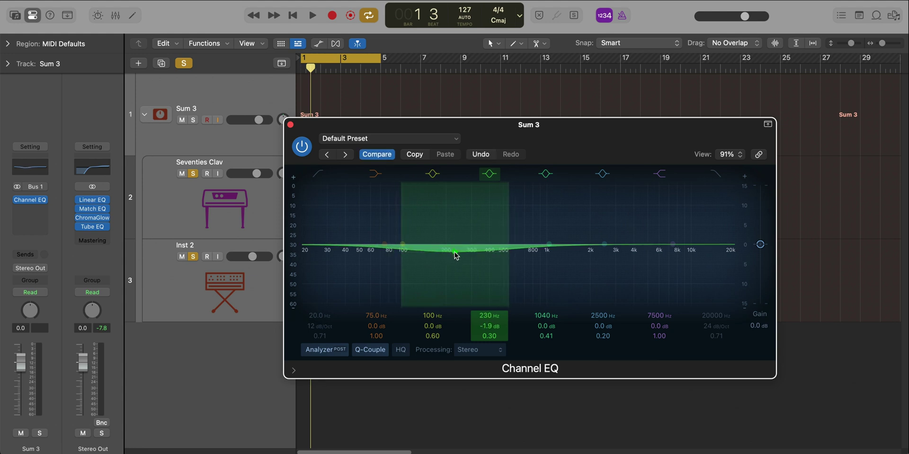
pyautogui.press('space')
pyautogui.moveTo(672, 245); pyautogui.dragTo(671, 239)
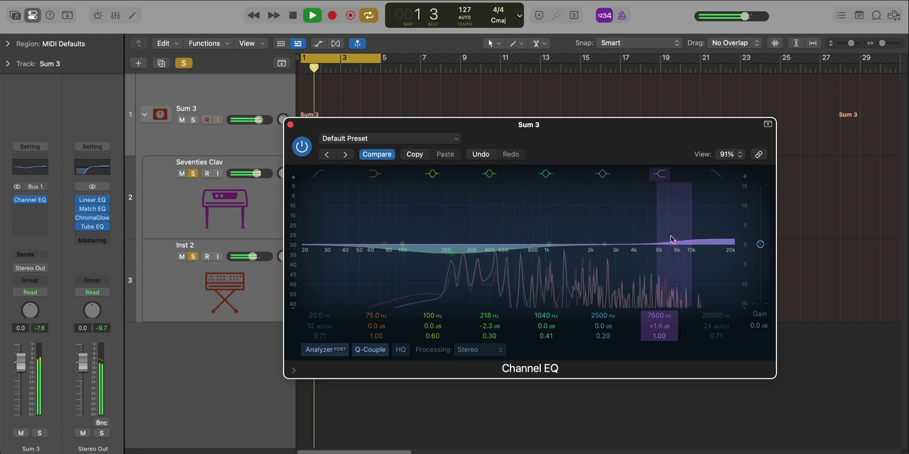
pyautogui.moveTo(458, 270); pyautogui.dragTo(455, 265)
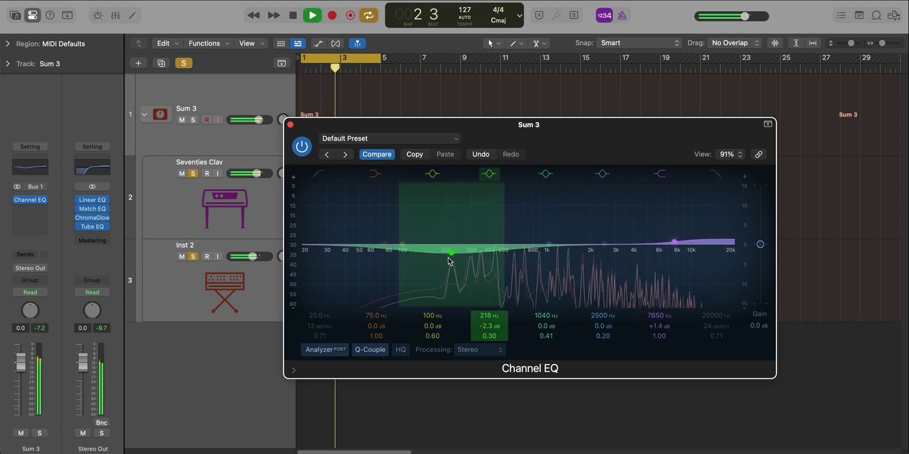
# Insert a stereo ChromaVerb after the Channel EQ on Sum 3 and play the loop
pyautogui.press('space')
pyautogui.click(148, 140)
pyautogui.click(213, 98)
pyautogui.click(36, 210)
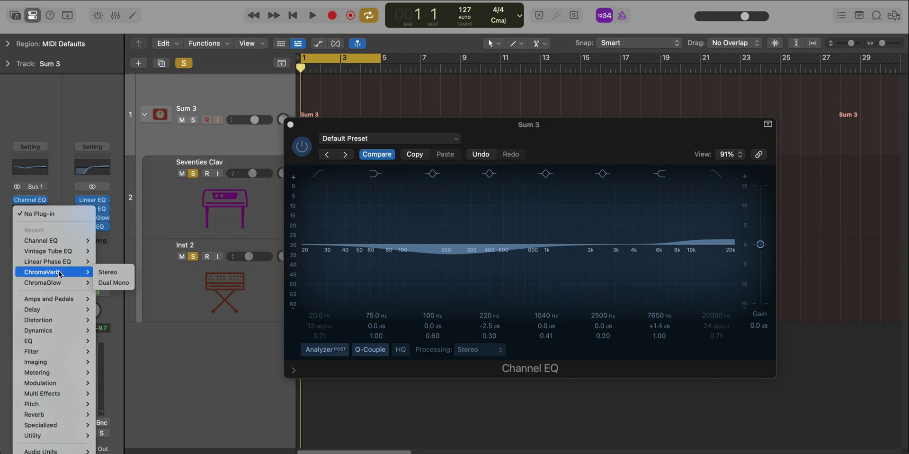
pyautogui.click(108, 272)
pyautogui.press('space')
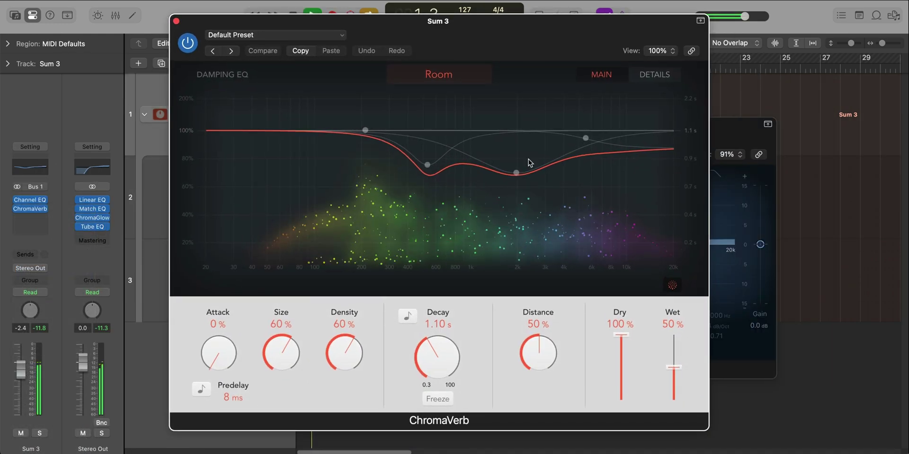
# Set ChromaVerb's decay to 2.00 s and its wet level to 10%, and close the plug-in
pyautogui.moveTo(473, 359); pyautogui.dragTo(447, 331)
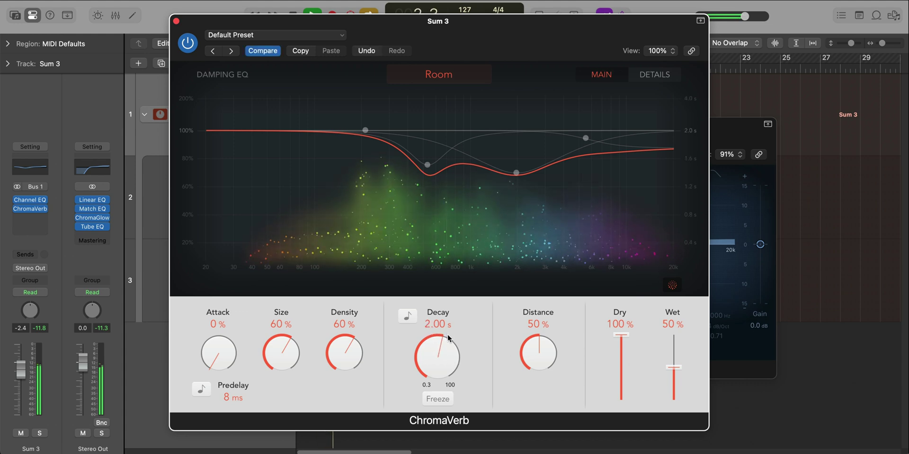
pyautogui.moveTo(679, 382); pyautogui.dragTo(671, 393)
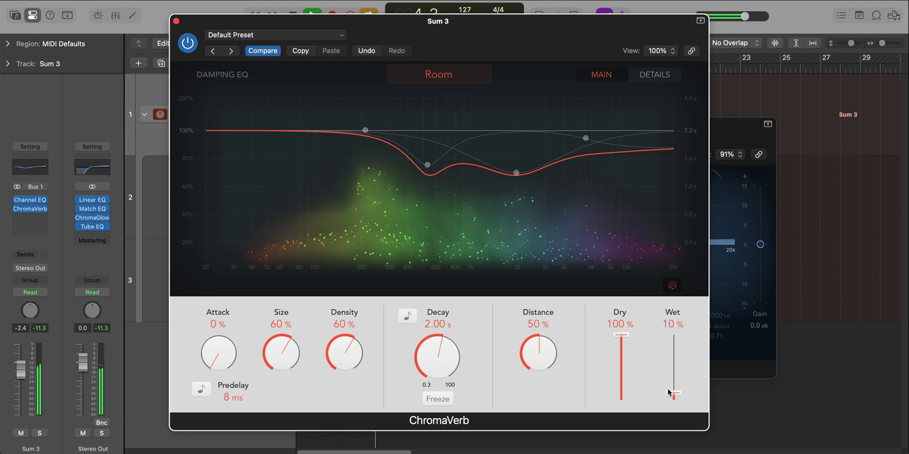
pyautogui.click(176, 21)
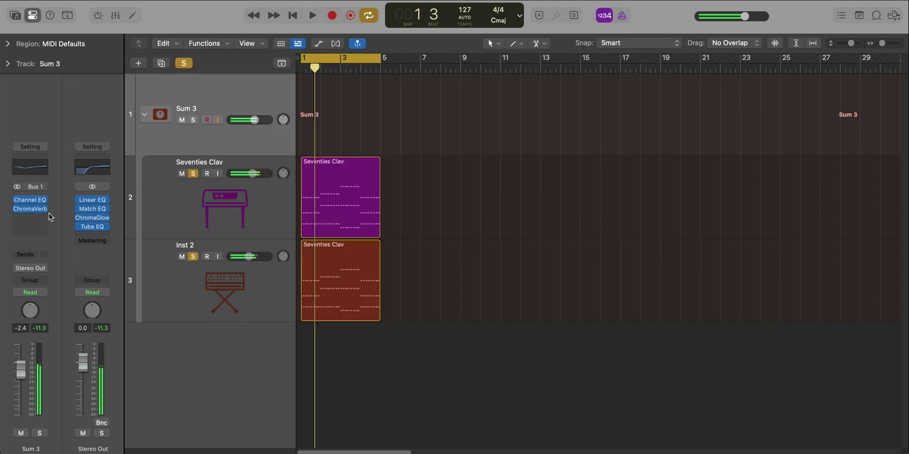
# Insert a stereo ChromaGlow after ChromaVerb on Sum 3, load the Keys preset Clean Keys, and adjust its Drive during playback
pyautogui.click(46, 217)
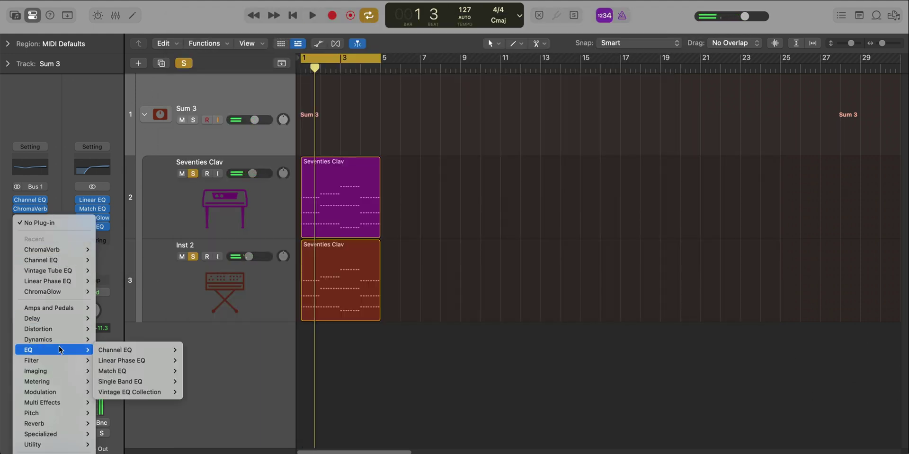
pyautogui.moveTo(57, 329)
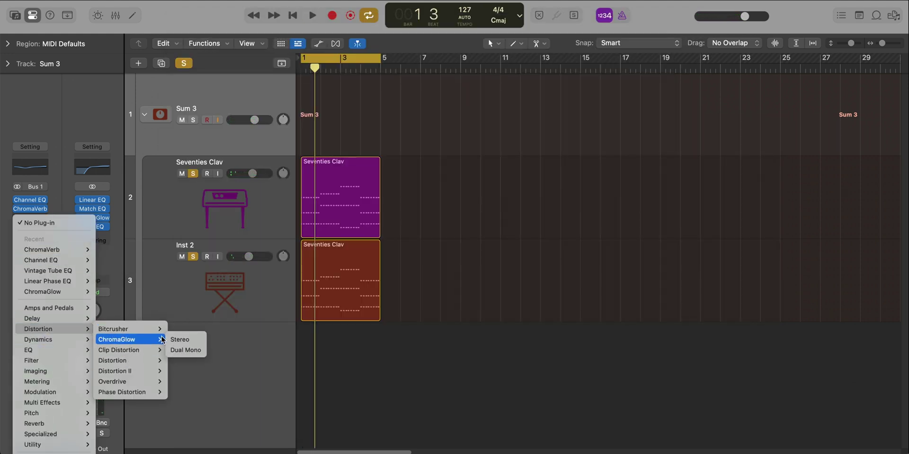
pyautogui.click(180, 340)
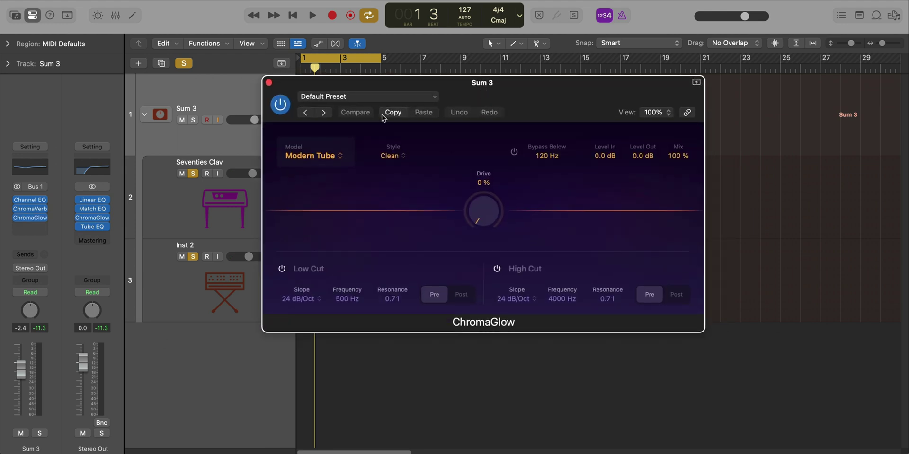
pyautogui.click(381, 99)
pyautogui.moveTo(406, 384)
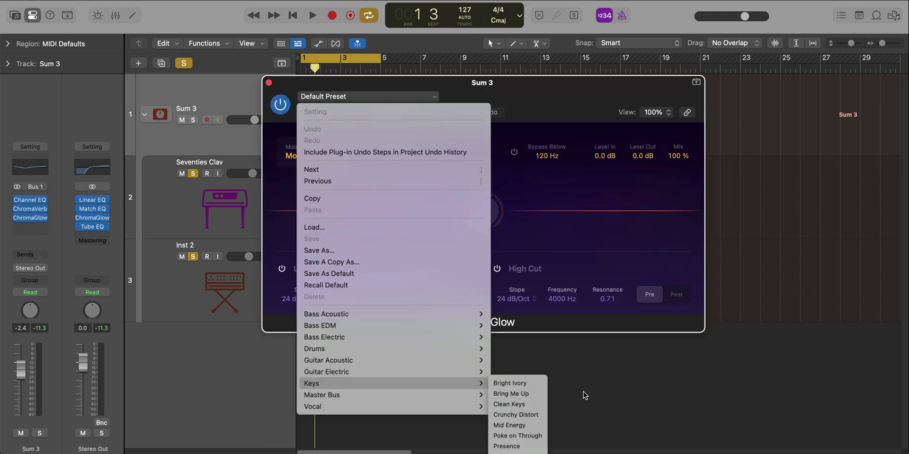
pyautogui.click(529, 405)
pyautogui.press('space')
pyautogui.moveTo(491, 224)
pyautogui.mouseDown()
pyautogui.moveTo(484, 141)
pyautogui.moveTo(480, 212)
pyautogui.mouseUp()
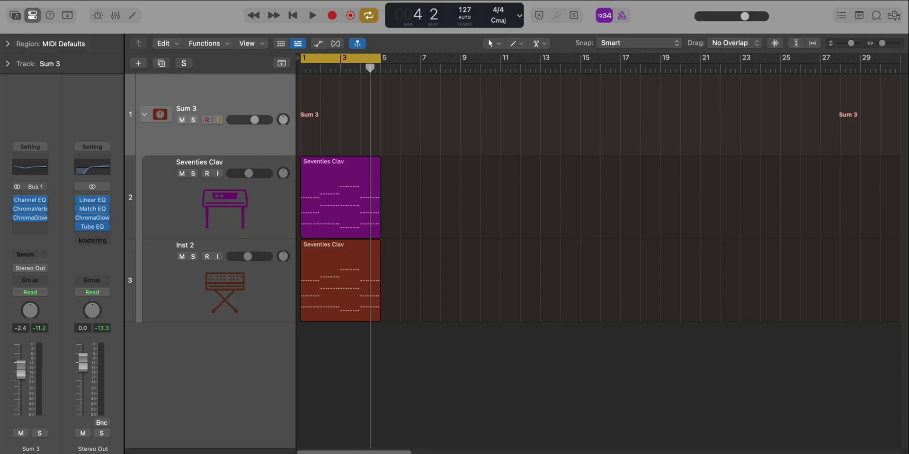
# Add a software instrument track and load the Punchy Bottom bass patch on it
pyautogui.click(138, 64)
pyautogui.press('Return')
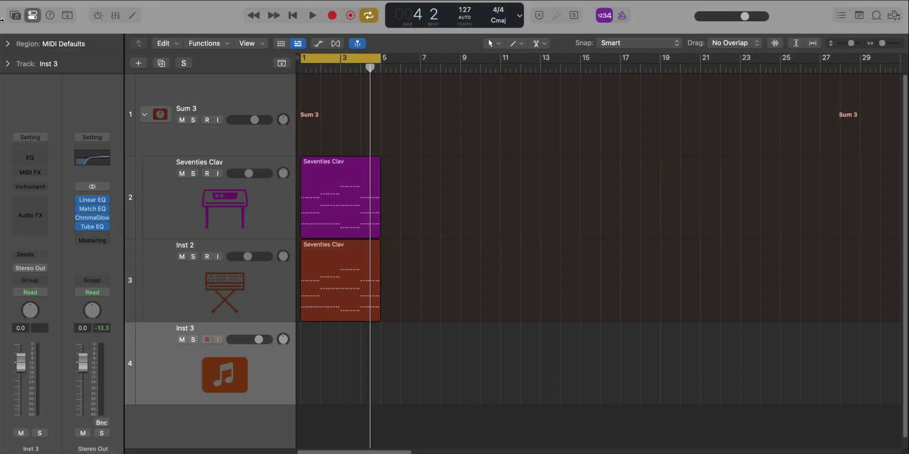
pyautogui.click(30, 210)
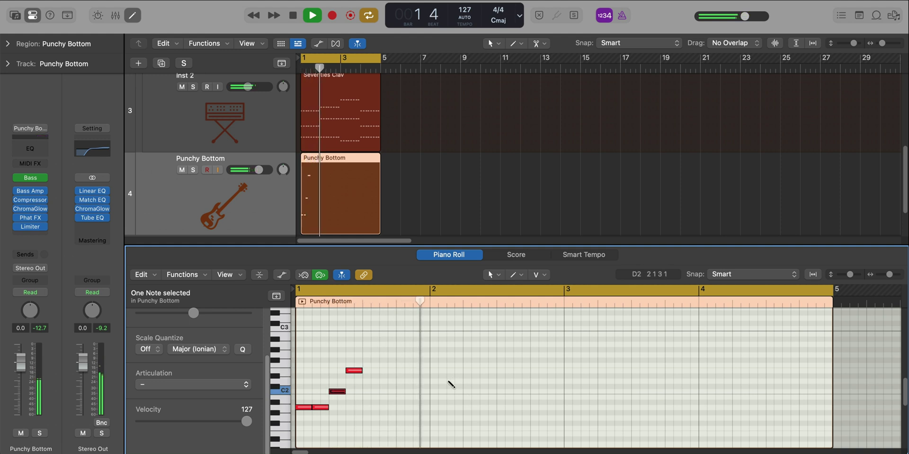
# Draw three rising eighth notes, D2, E2 and A2, from the second eighth of bar 2 in the Punchy Bottom region
pyautogui.keyDown('super'); pyautogui.click(454, 381); pyautogui.keyUp('super')
pyautogui.press('space')
pyautogui.keyDown('super'); pyautogui.click(470, 371); pyautogui.keyUp('super')
pyautogui.keyDown('super'); pyautogui.click(487, 339); pyautogui.keyUp('super')
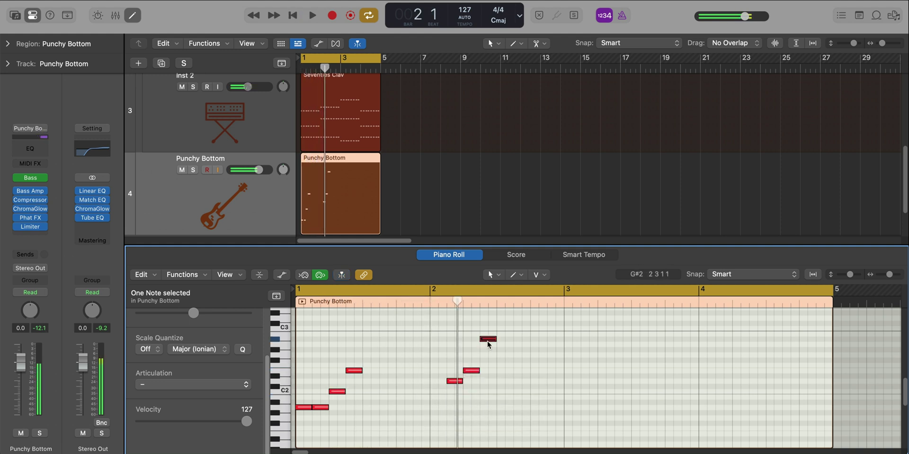
pyautogui.moveTo(491, 343); pyautogui.dragTo(489, 346)
pyautogui.press('space')
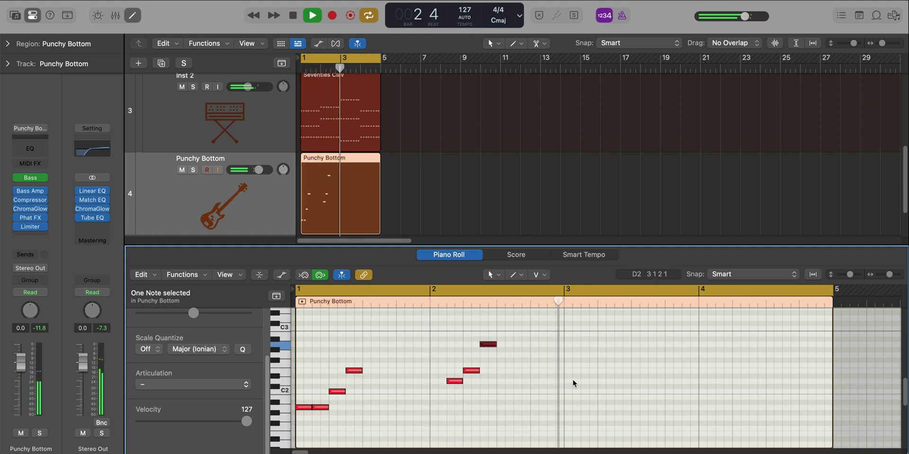
# Draw bass eighth notes E1, G#1, B1 in bar 3 and E2, C2, A1 in bar 4, each group starting on the second eighth
pyautogui.press('space')
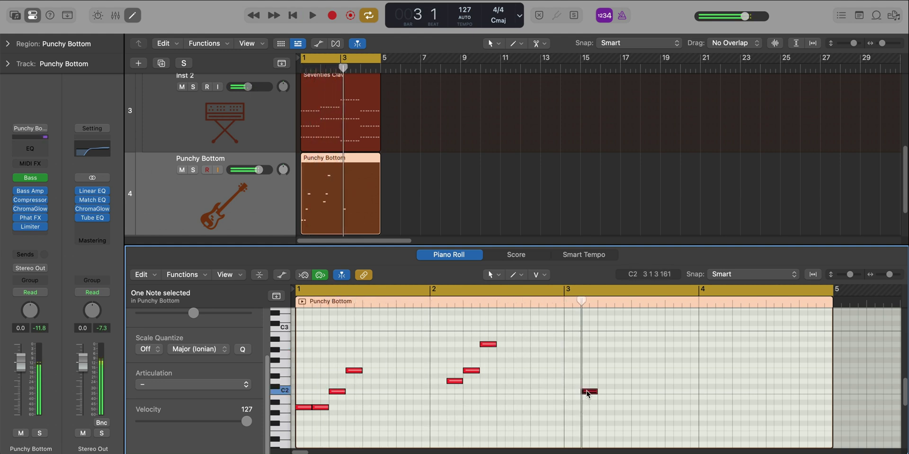
pyautogui.moveTo(587, 393); pyautogui.dragTo(623, 393)
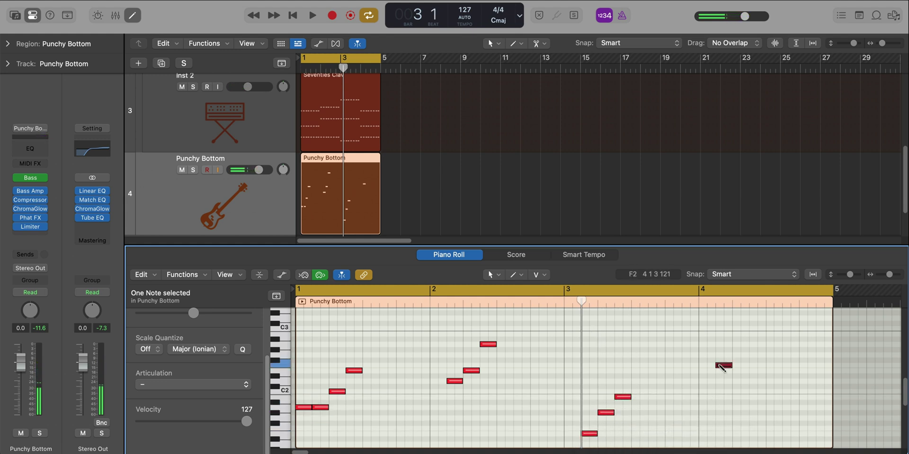
pyautogui.moveTo(722, 368); pyautogui.dragTo(724, 373)
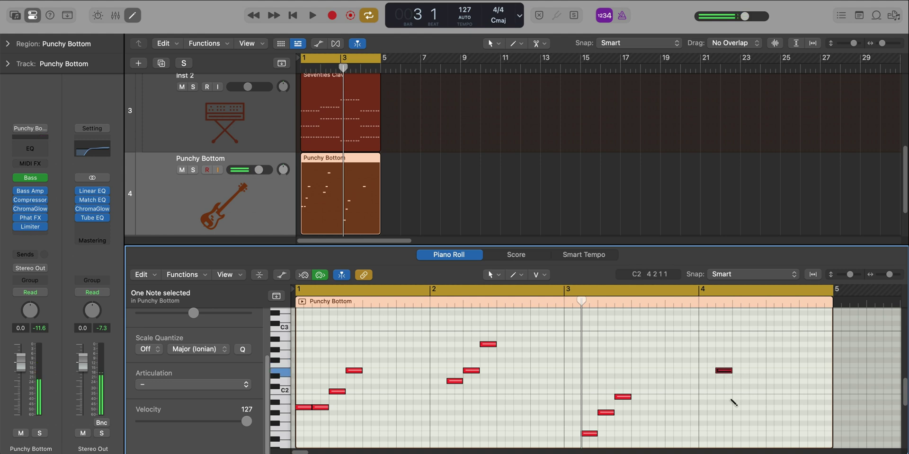
pyautogui.keyDown('super'); pyautogui.click(734, 391); pyautogui.keyUp('super')
pyautogui.keyDown('super'); pyautogui.click(752, 407); pyautogui.keyUp('super')
pyautogui.press('space')
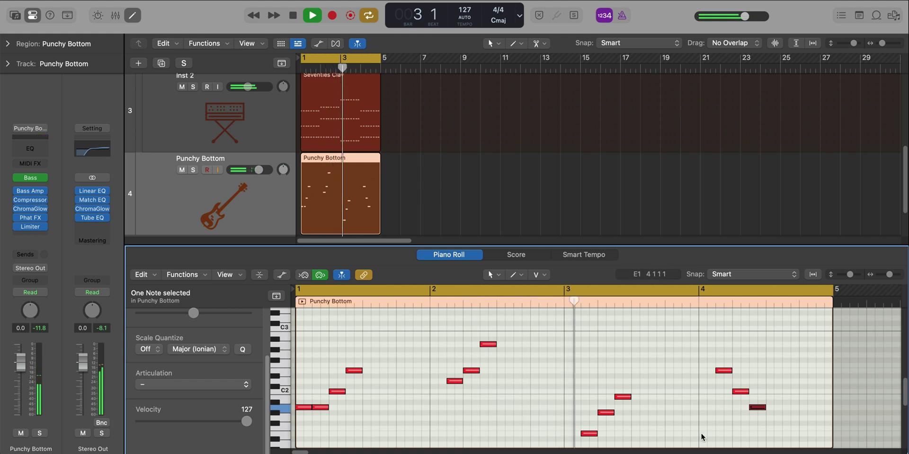
# Raise the second bass note of bar 2 to F2 and play the loop
pyautogui.press('space')
pyautogui.click(475, 371)
pyautogui.moveTo(477, 372); pyautogui.dragTo(476, 365)
pyautogui.press('space')
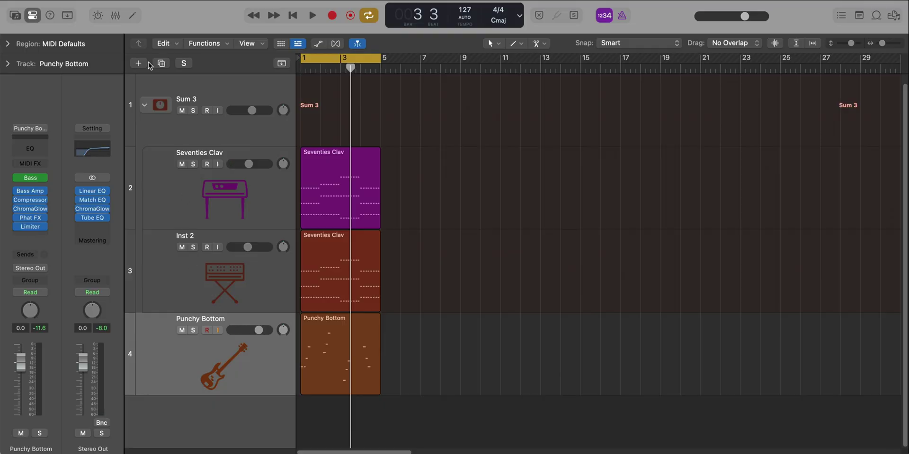
# Add a software instrument track and load the Houdini Drum Kit from the user patches' Drum Kits
pyautogui.click(139, 63)
pyautogui.press('Return')
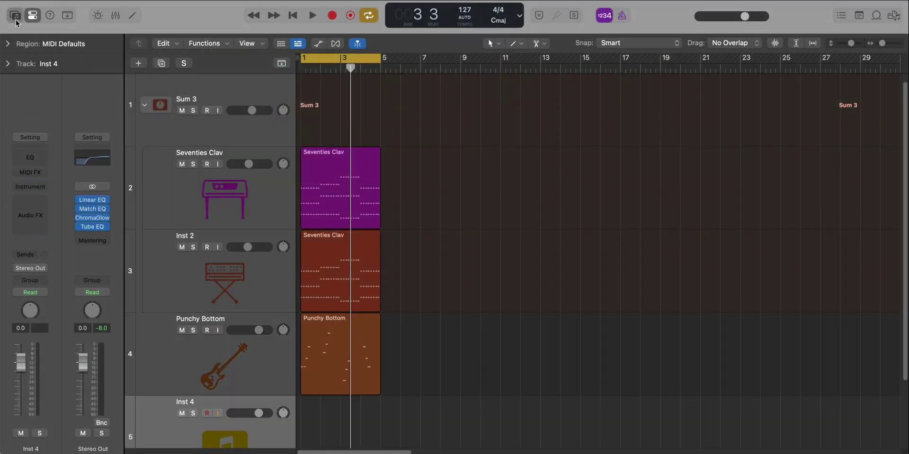
pyautogui.click(16, 19)
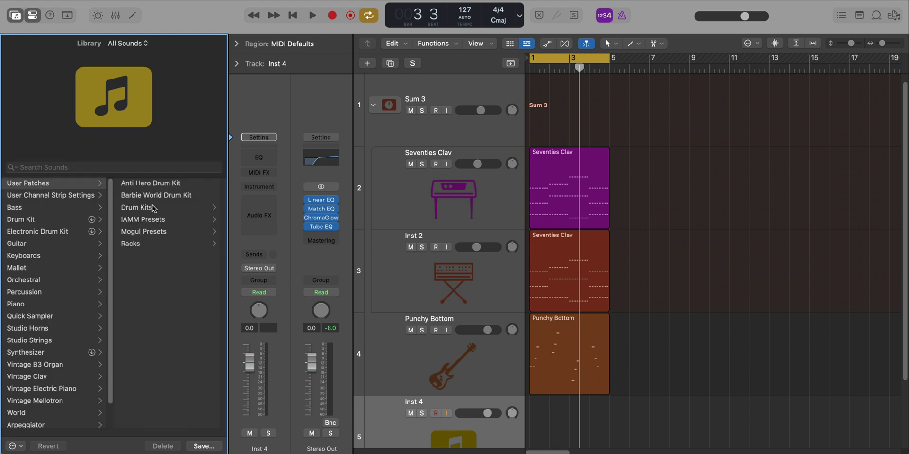
pyautogui.click(152, 209)
pyautogui.scroll(-20, 165, 327)
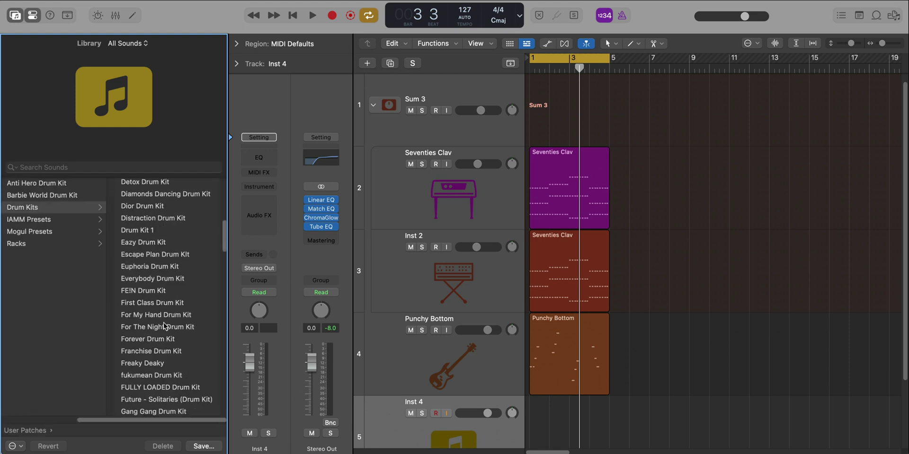
pyautogui.scroll(-5, 164, 327)
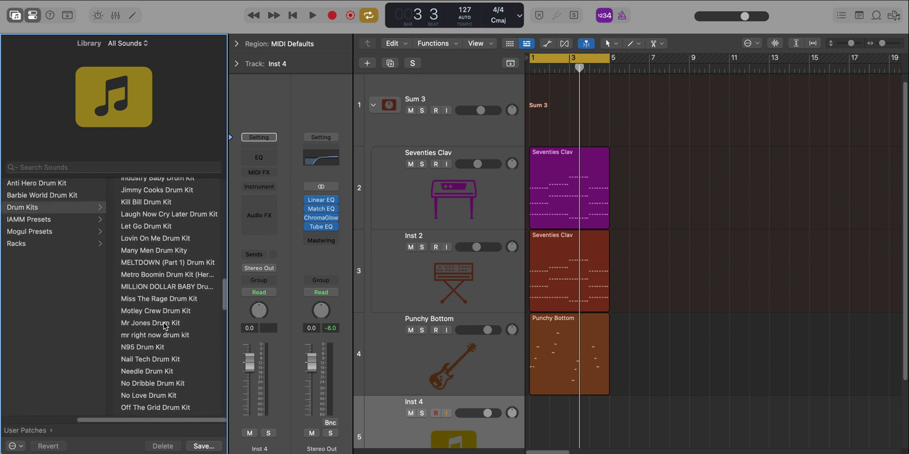
pyautogui.scroll(10, 173, 379)
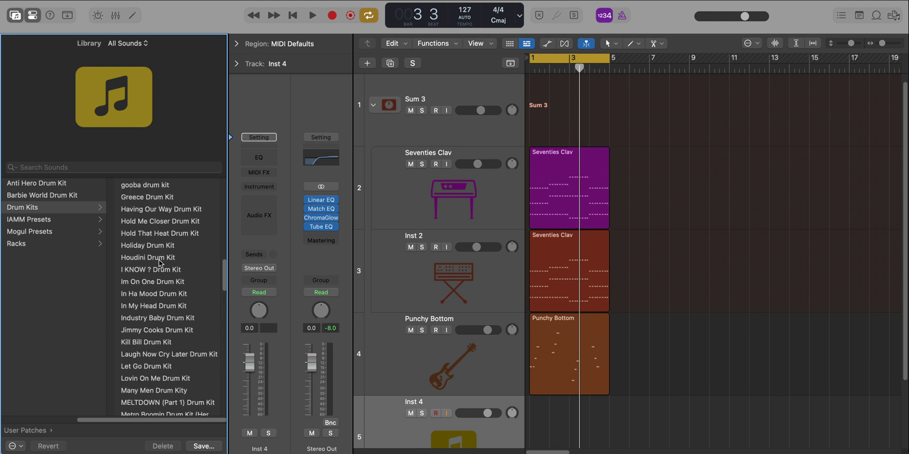
pyautogui.click(160, 261)
pyautogui.click(18, 20)
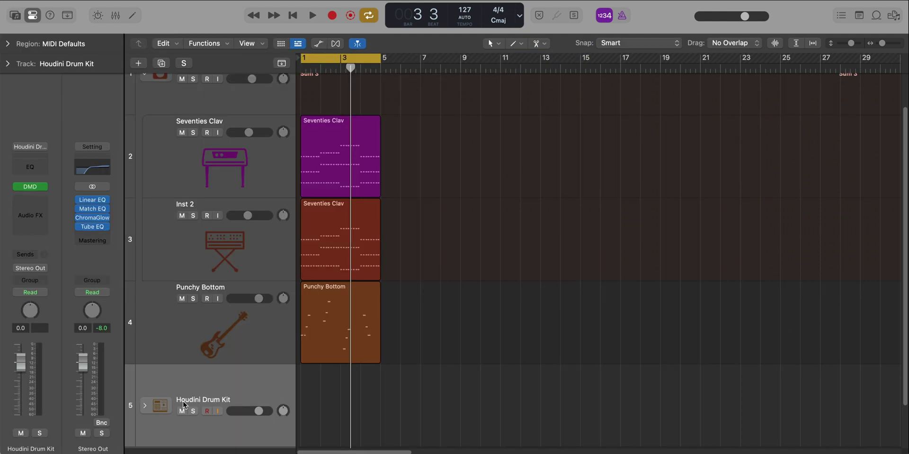
# Expand the Houdini Drum Kit stack and create a 16-step pattern region on houdini snare 1 with hits on steps 5 and 13
pyautogui.click(146, 406)
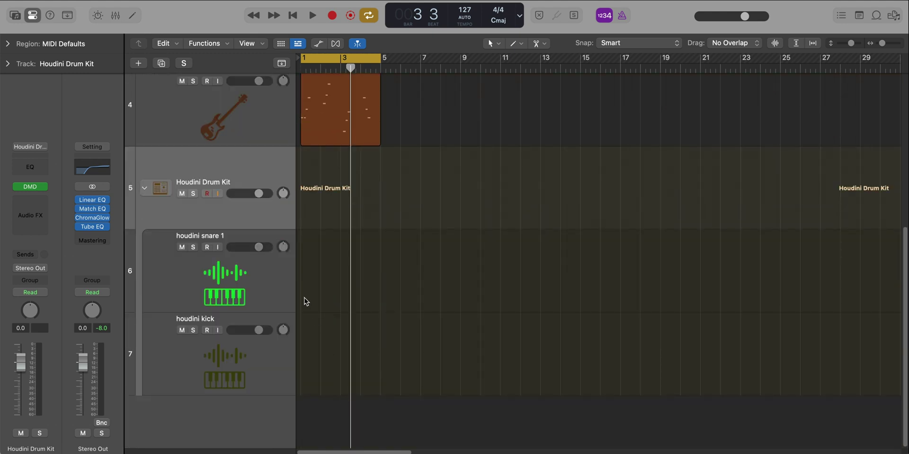
pyautogui.rightClick(304, 273)
pyautogui.click(326, 291)
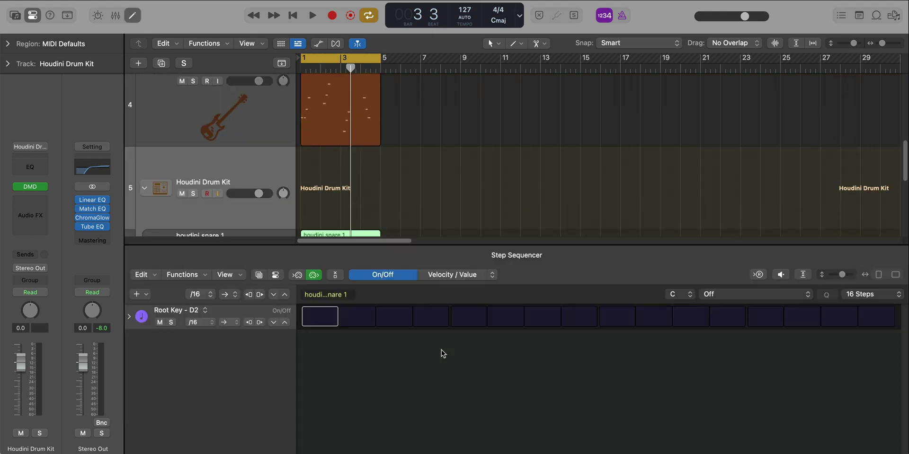
pyautogui.click(469, 317)
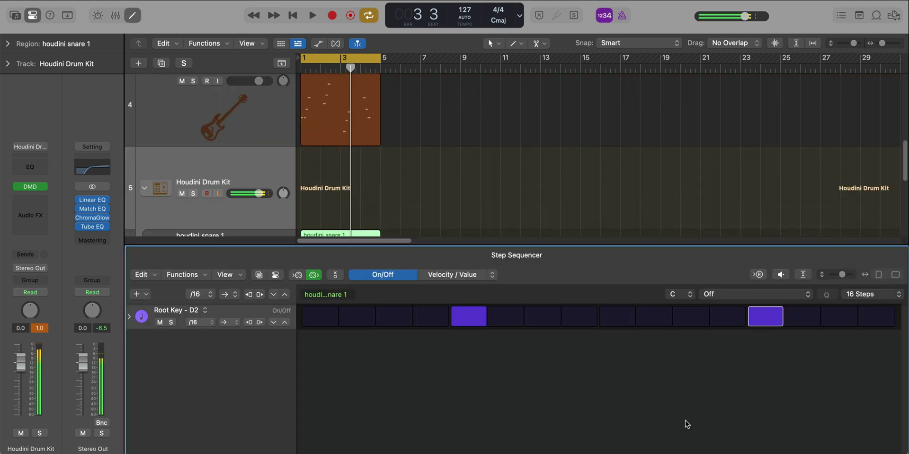
pyautogui.press('space')
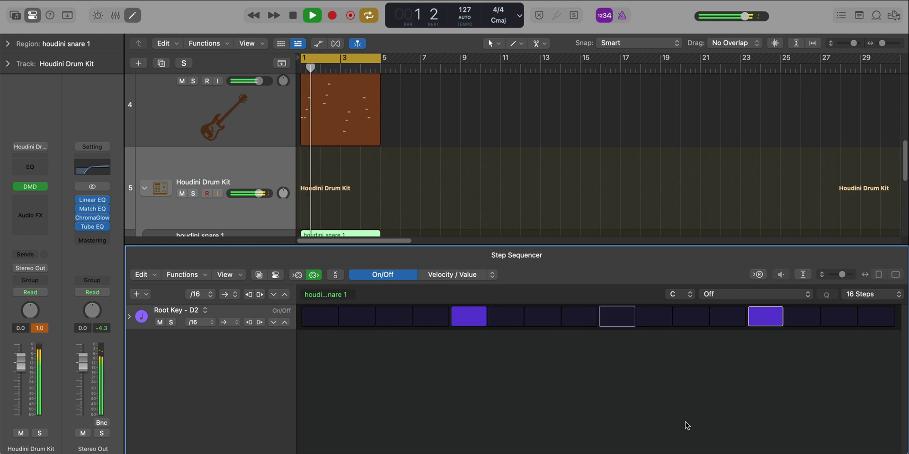
pyautogui.press('e')
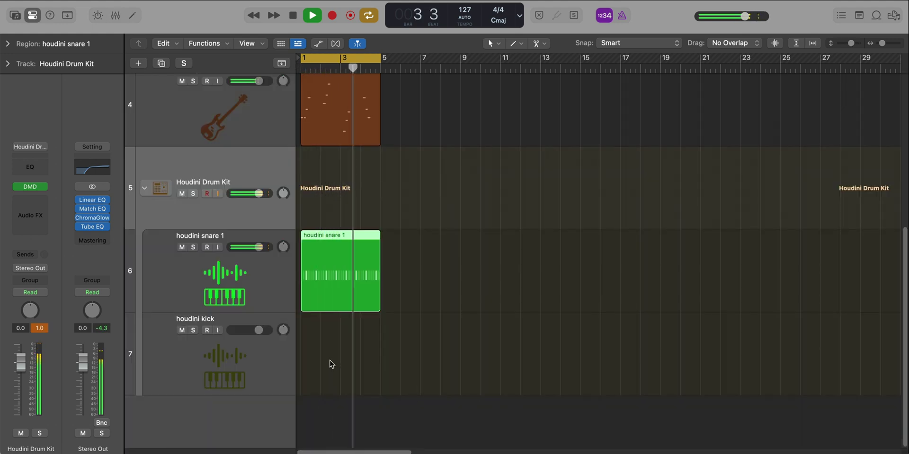
# Build a 32-step pattern region on the houdini kick track with hits on steps 1, 9, 17 and 25
pyautogui.doubleClick(343, 291)
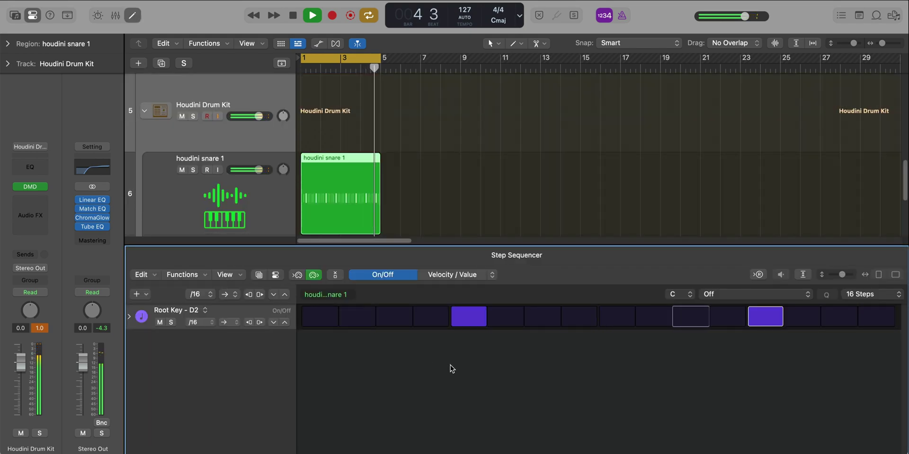
pyautogui.press('space')
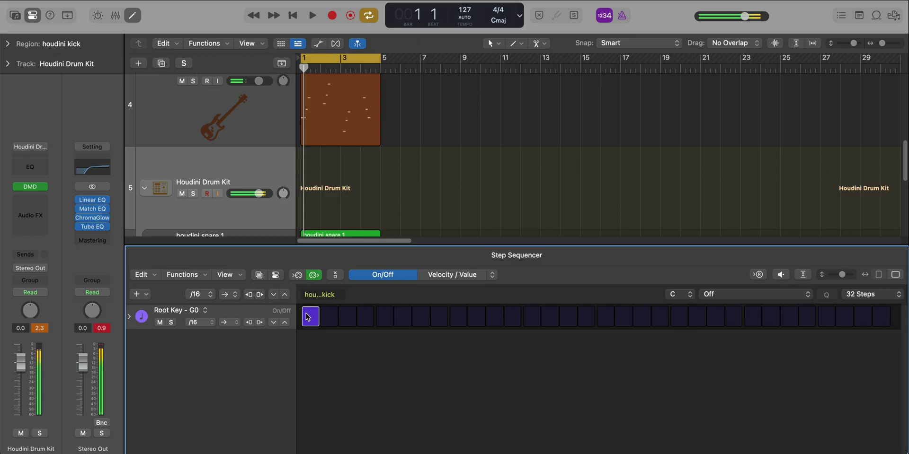
pyautogui.press('space')
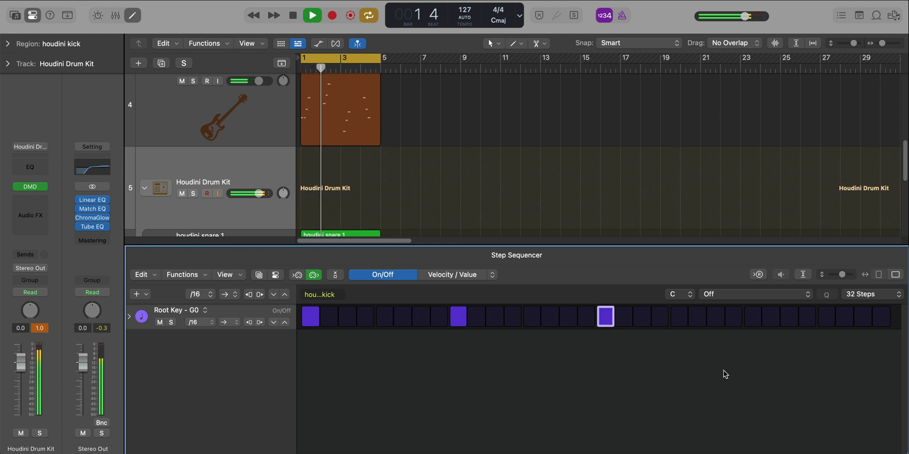
pyautogui.click(748, 317)
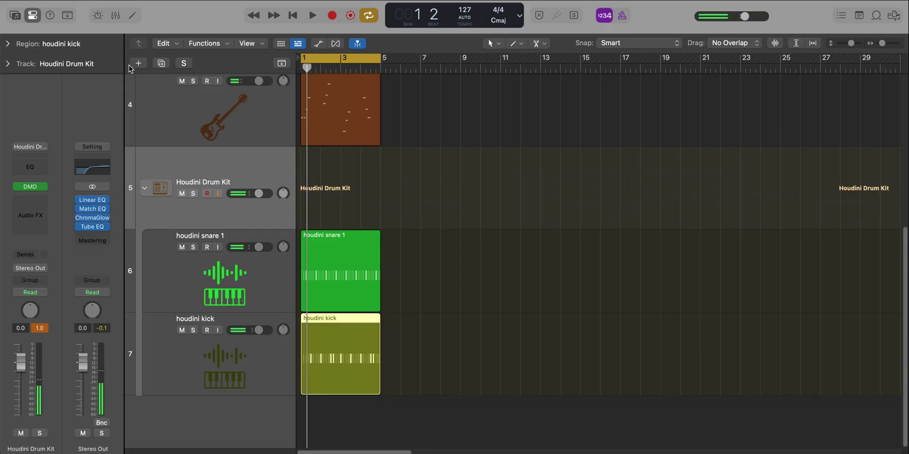
# Add a software instrument track and load Drum Kit Designer on it with the default preset
pyautogui.click(132, 64)
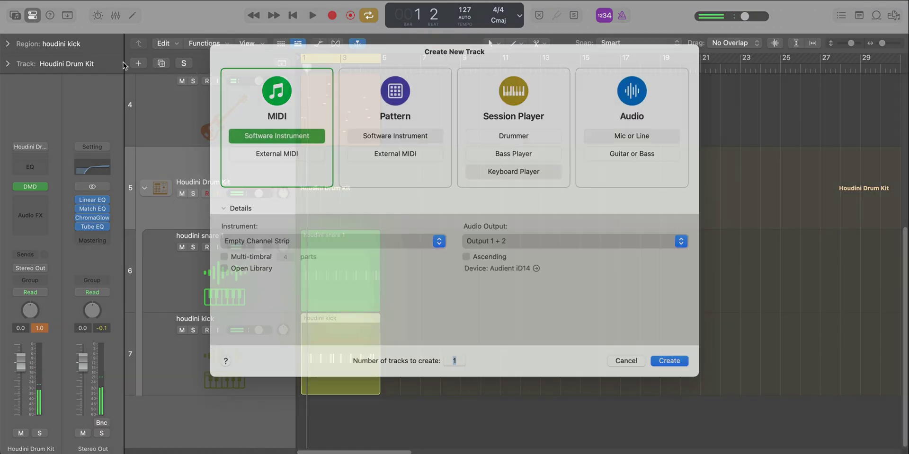
pyautogui.press('Return')
pyautogui.press('super+Up')
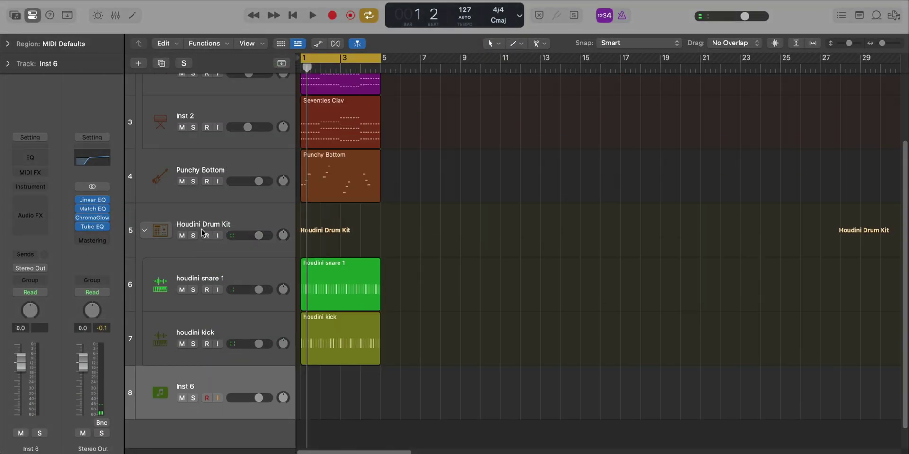
pyautogui.click(30, 186)
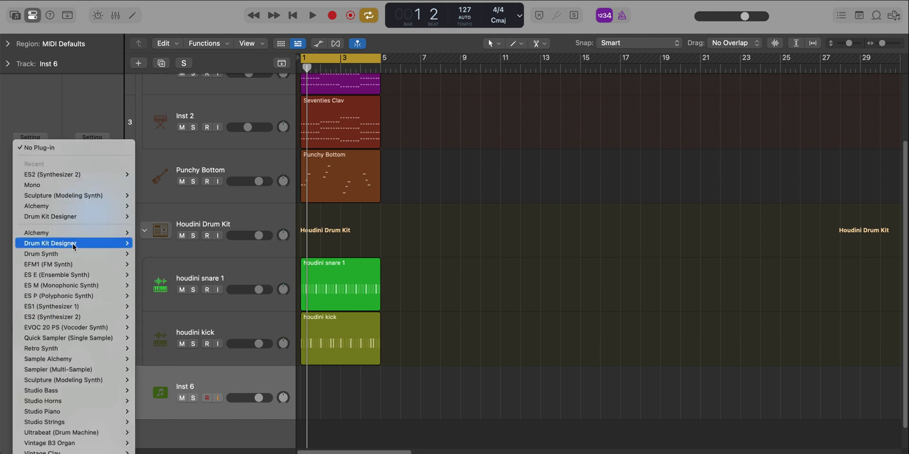
pyautogui.click(152, 243)
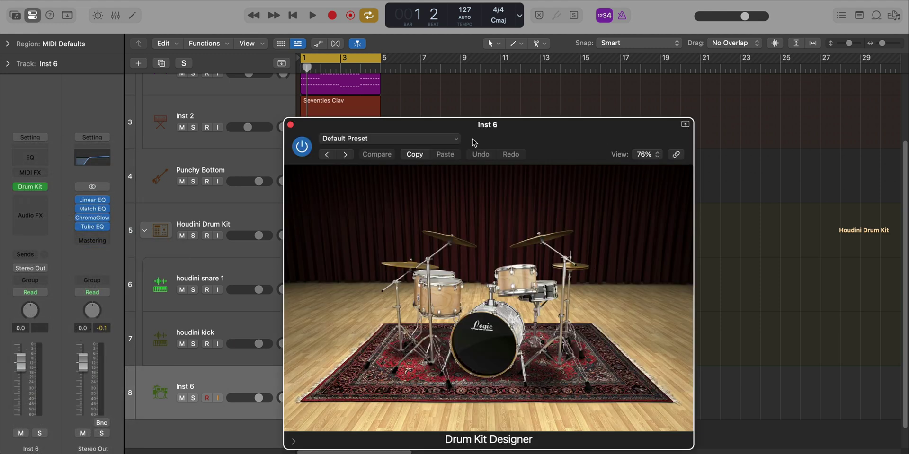
pyautogui.click(290, 125)
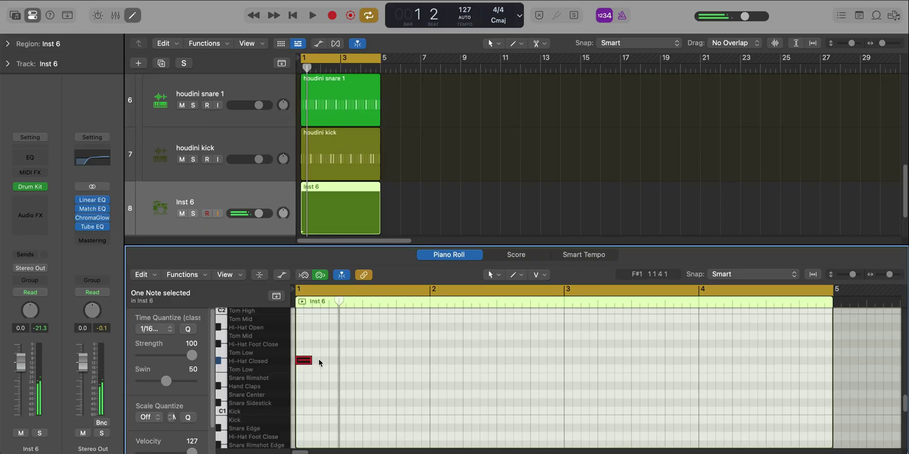
# Add a second closed hi-hat note directly after the first one at the start of the Inst 6 region
pyautogui.click(328, 361)
pyautogui.moveTo(328, 361); pyautogui.dragTo(324, 364)
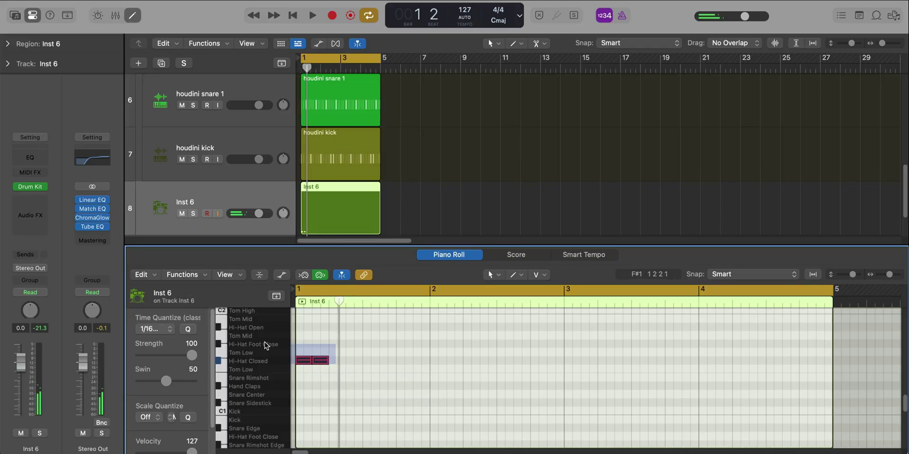
pyautogui.press('super+a')
pyautogui.press('super+r')
pyautogui.press('super+r')
pyautogui.press('super+r')
pyautogui.press('super+r')
pyautogui.press('super+r')
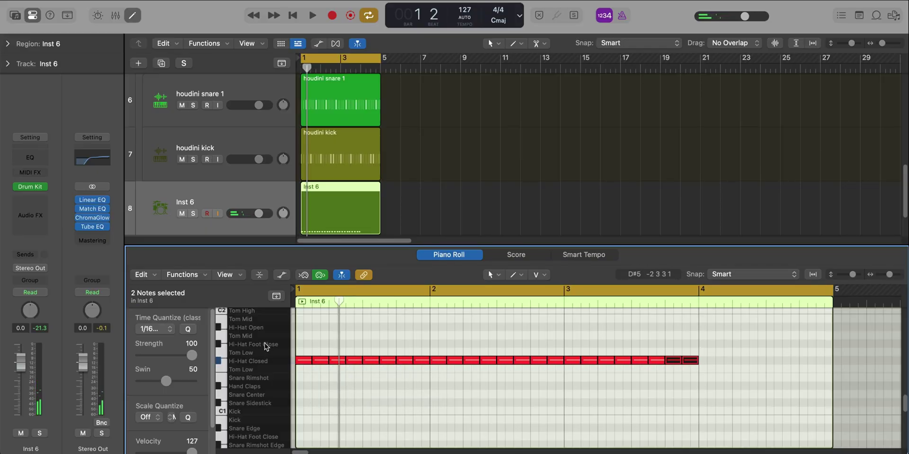
pyautogui.press('super+z')
pyautogui.press('super+z')
pyautogui.press('super+z')
pyautogui.press('super+z')
pyautogui.press('super+z')
pyautogui.press('super+z')
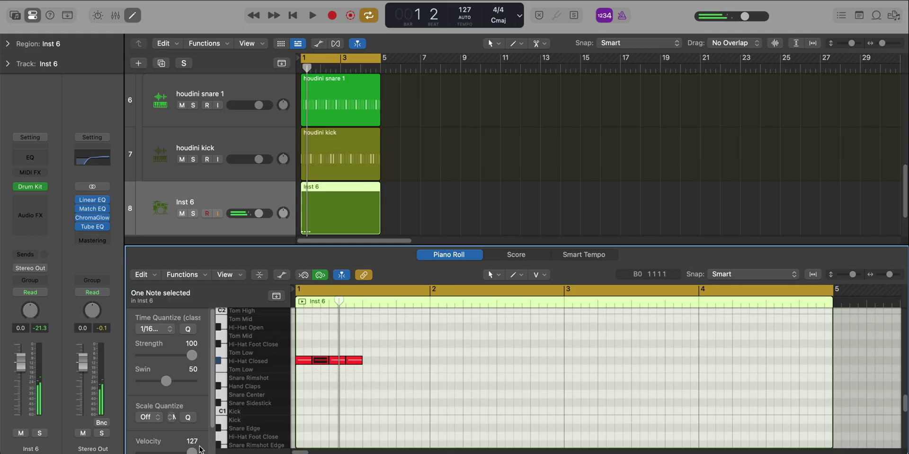
# Set the fourth closed hi-hat note's velocity to 66, repeat the four-note group to the end of bar 4, and play the loop
pyautogui.click(355, 360)
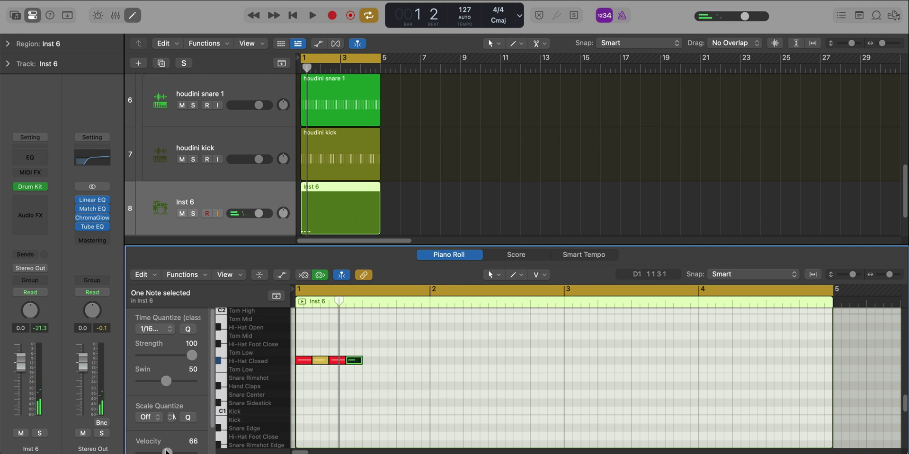
pyautogui.moveTo(464, 402); pyautogui.dragTo(305, 348)
pyautogui.press('super+r')
pyautogui.press('super+r')
pyautogui.press('super+r')
pyautogui.press('super+r')
pyautogui.press('super+r')
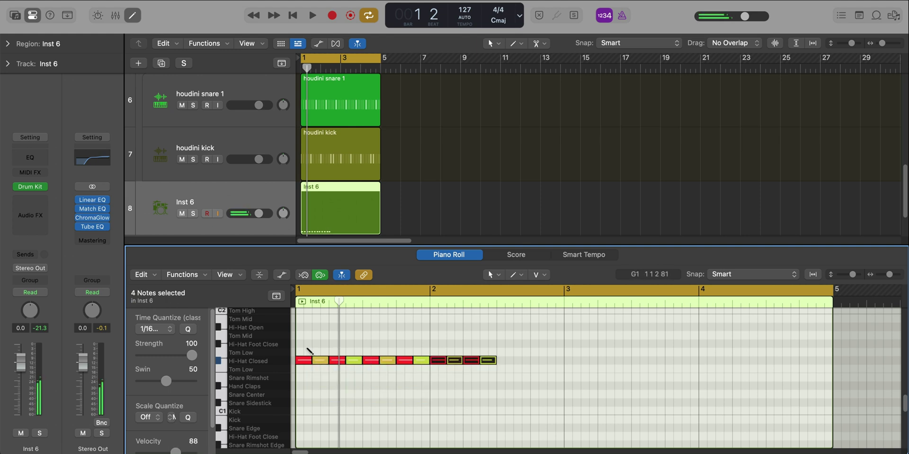
pyautogui.press('super+r')
pyautogui.press('space')
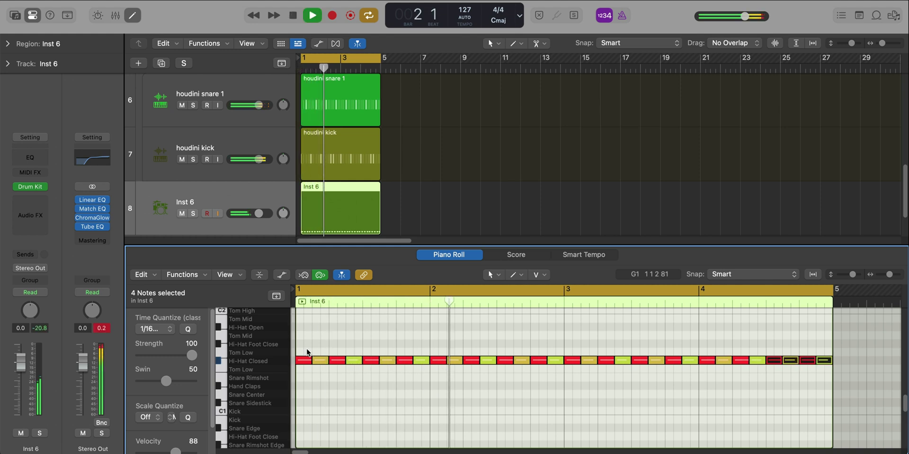
# Add Crash Right and Crash Left notes at the start of bar 1 with velocity 127, and play the loop
pyautogui.scroll(5, 337, 386)
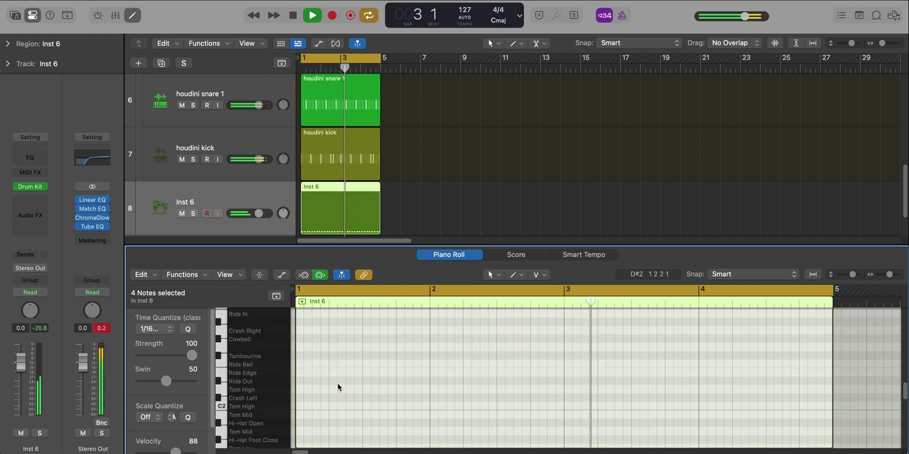
pyautogui.press('space')
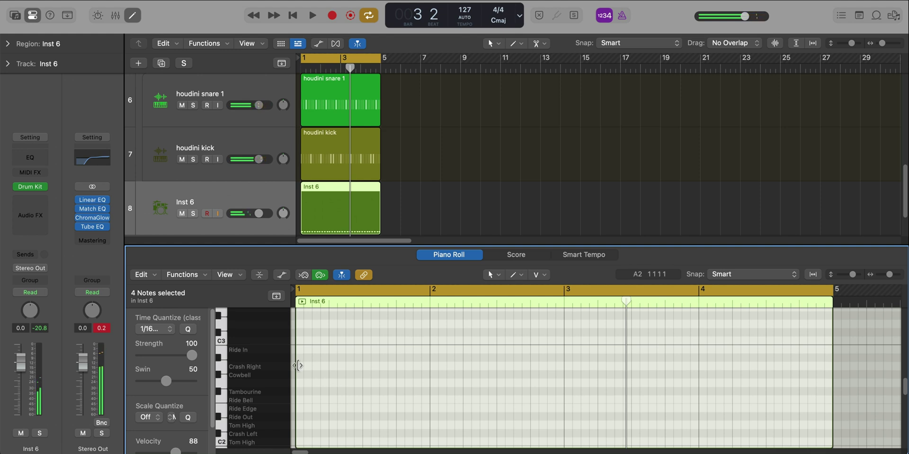
pyautogui.keyDown('super'); pyautogui.click(310, 367); pyautogui.keyUp('super')
pyautogui.moveTo(310, 367); pyautogui.dragTo(302, 367)
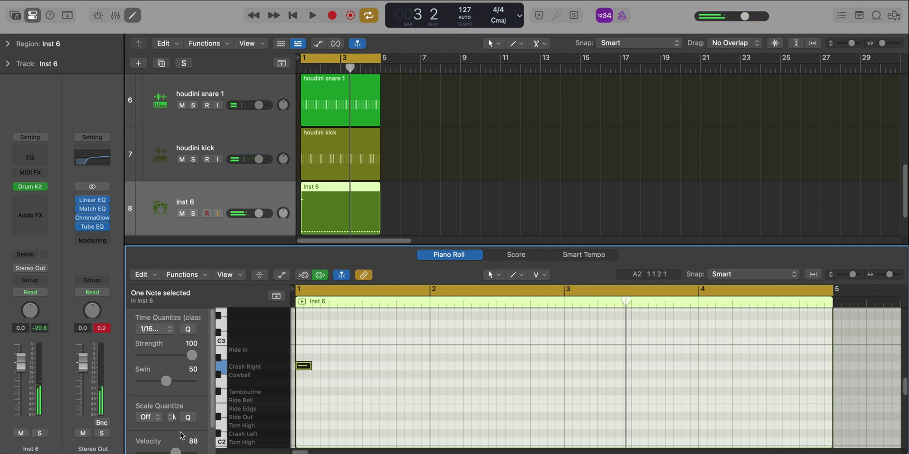
pyautogui.moveTo(176, 451); pyautogui.dragTo(195, 451)
pyautogui.scroll(-3, 320, 405)
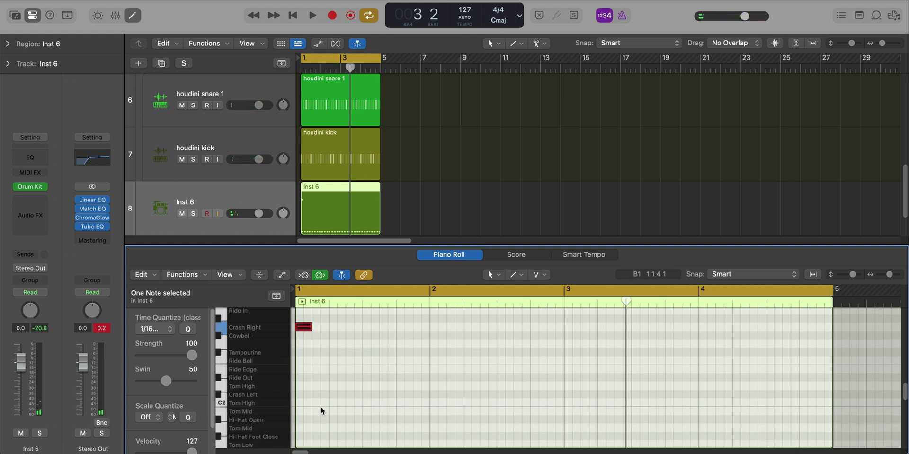
pyautogui.keyDown('super'); pyautogui.click(303, 394); pyautogui.keyUp('super')
pyautogui.press('space')
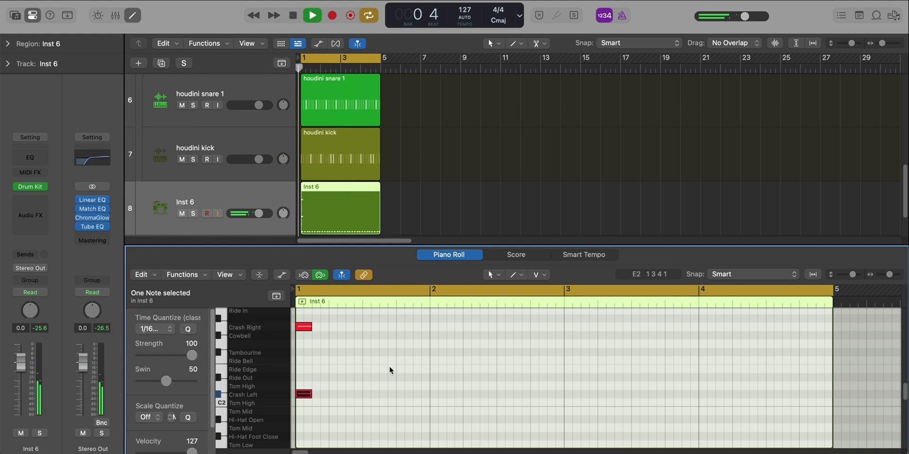
pyautogui.scroll(-3, 394, 369)
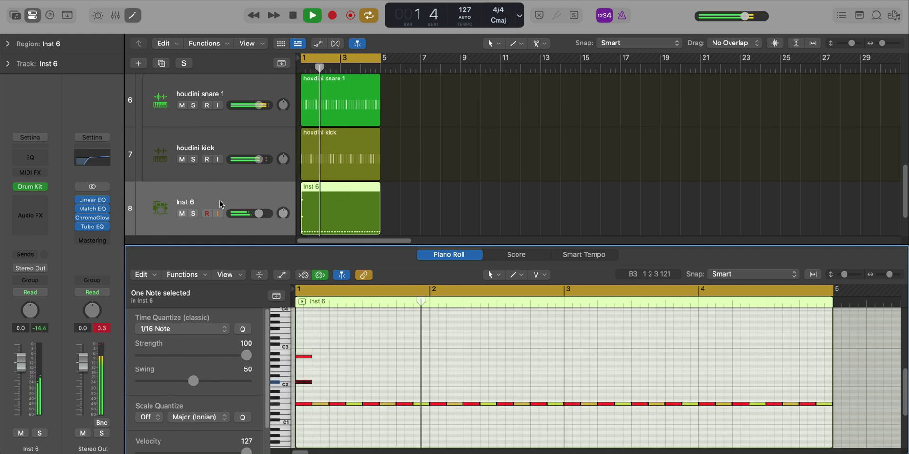
# Raise the hi-hats' gain to +8 dB in Inst 6's Drum Kit Designer while the loop plays, and close both editors
pyautogui.press('space')
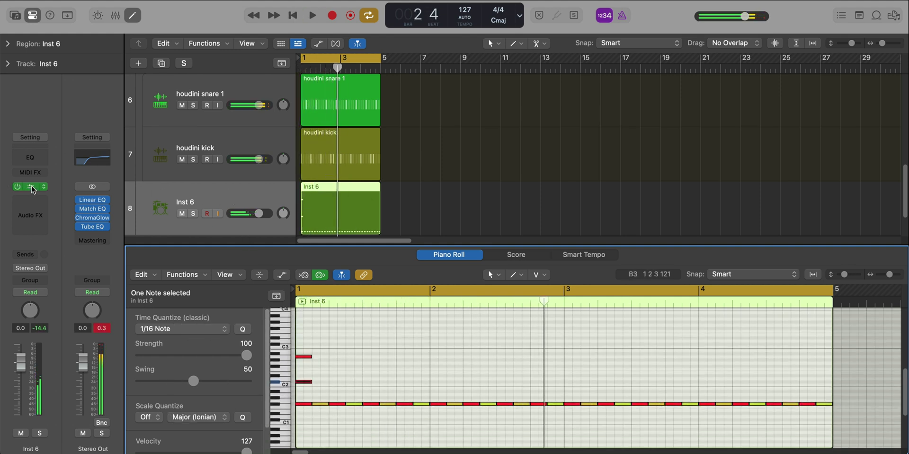
pyautogui.click(160, 207)
pyautogui.click(585, 274)
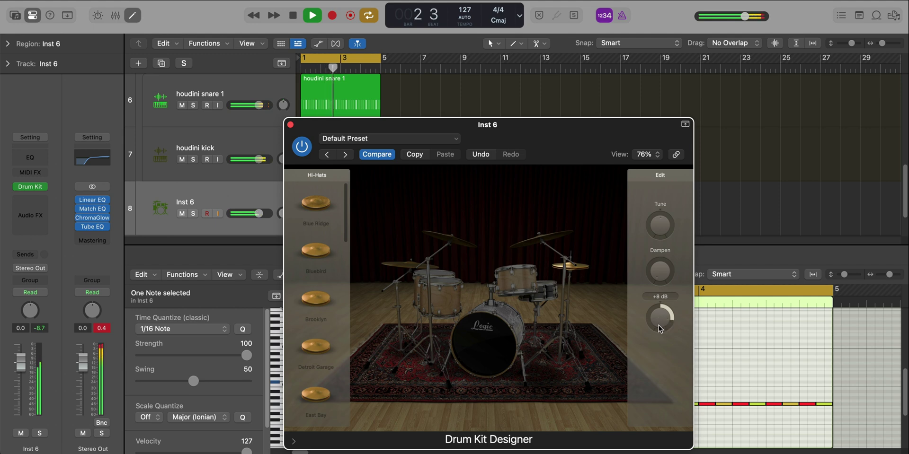
pyautogui.click(290, 125)
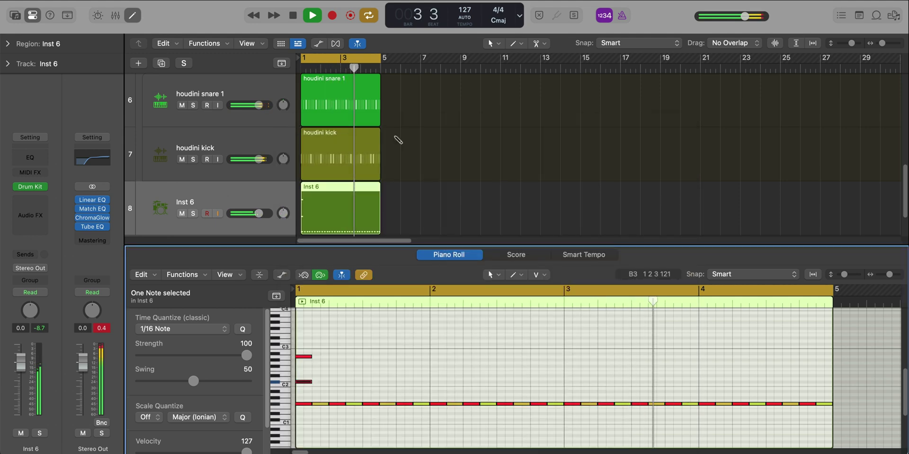
pyautogui.press('e')
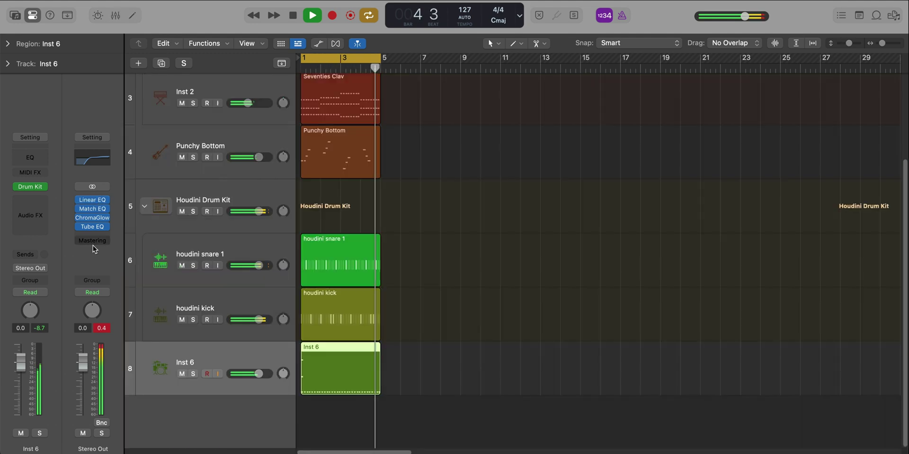
pyautogui.press('space')
# Insert a stereo ChromaVerb on Inst 6 and set its decay to 0.89 s and wet level to 17%
pyautogui.click(31, 202)
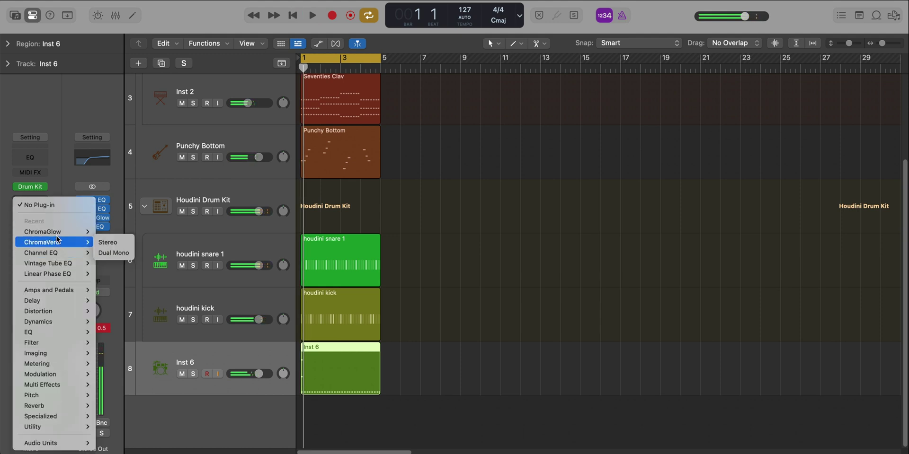
pyautogui.click(108, 242)
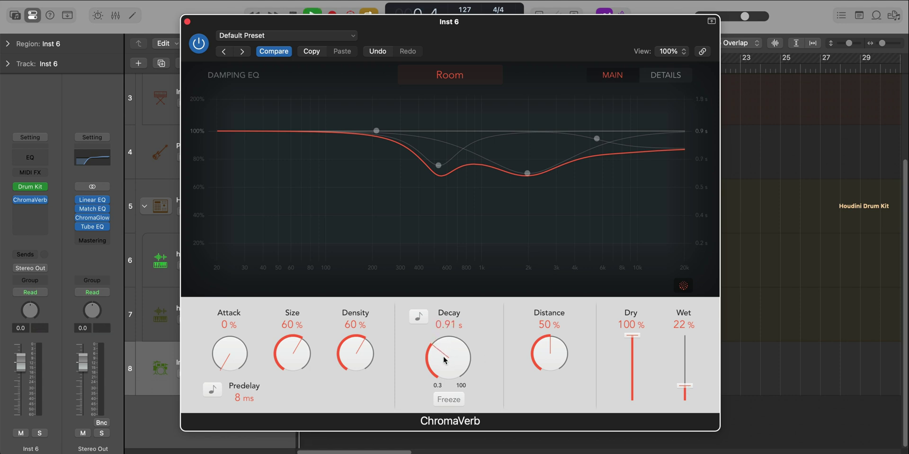
pyautogui.moveTo(444, 360); pyautogui.dragTo(445, 363)
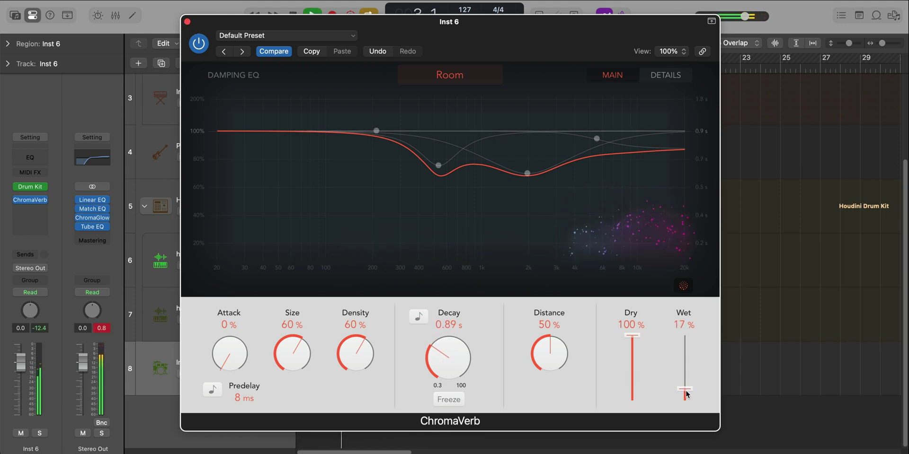
pyautogui.scroll(2, 686, 394)
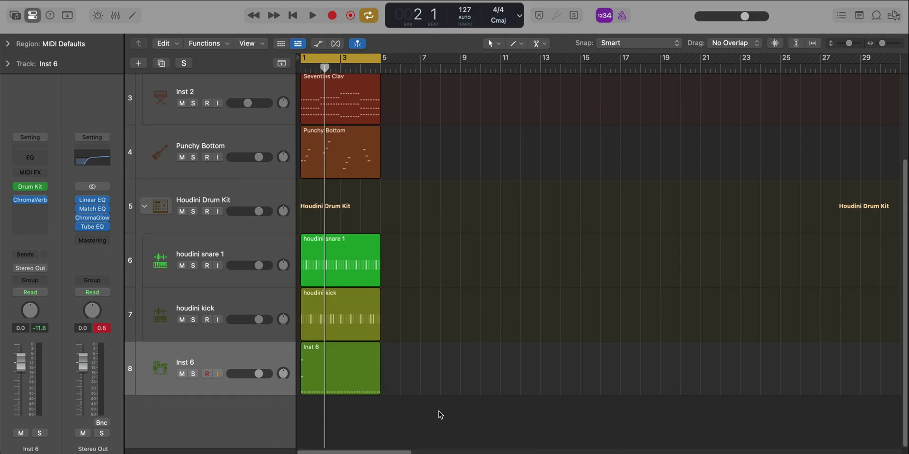
# Repeat all six regions into bars 5 to 8, set the cycle range to the copies, and play them
pyautogui.moveTo(439, 415); pyautogui.dragTo(331, 90)
pyautogui.press('super+r')
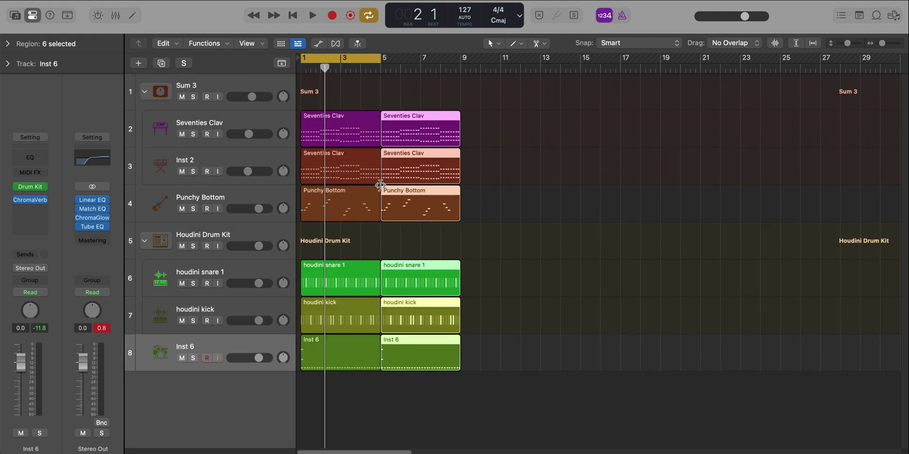
pyautogui.press('u')
pyautogui.press('space')
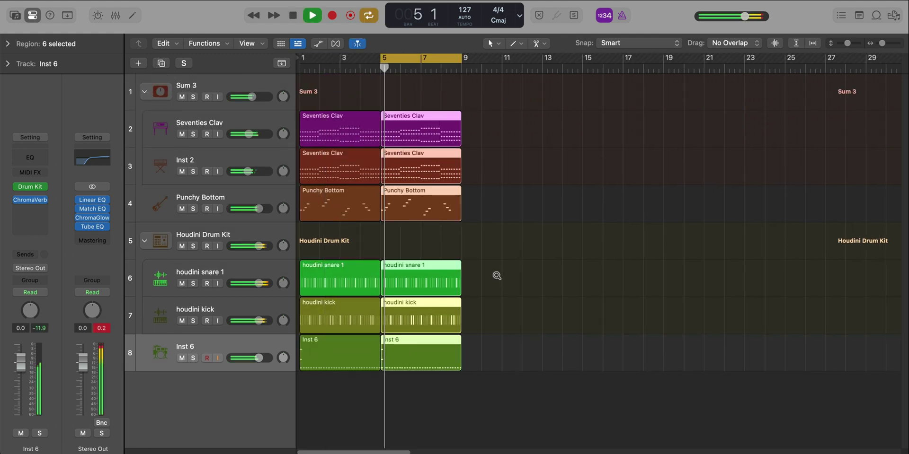
pyautogui.keyDown('ctrl'); pyautogui.keyDown('alt'); pyautogui.click(496, 276); pyautogui.keyUp('alt'); pyautogui.keyUp('ctrl')
pyautogui.press('space')
pyautogui.click(464, 383)
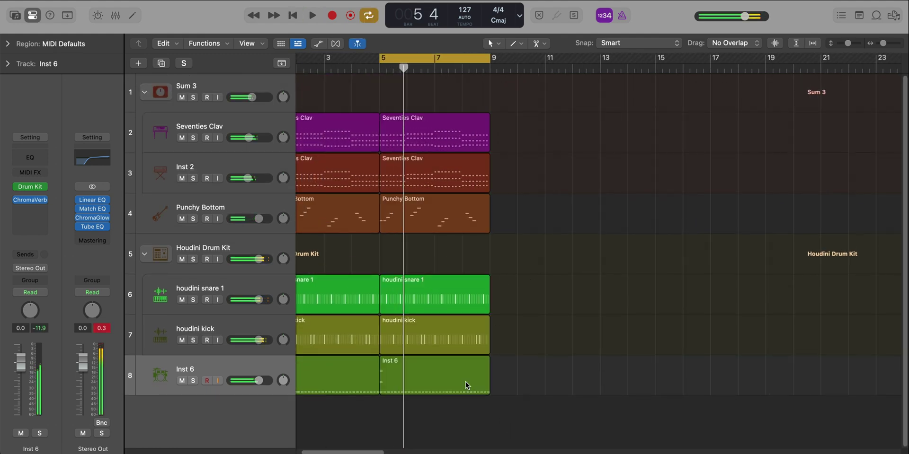
# Remove the two crash notes from the start of the second Inst 6 region
pyautogui.doubleClick(445, 364)
pyautogui.hscroll(4, 780, 362)
pyautogui.moveTo(793, 322); pyautogui.dragTo(671, 355)
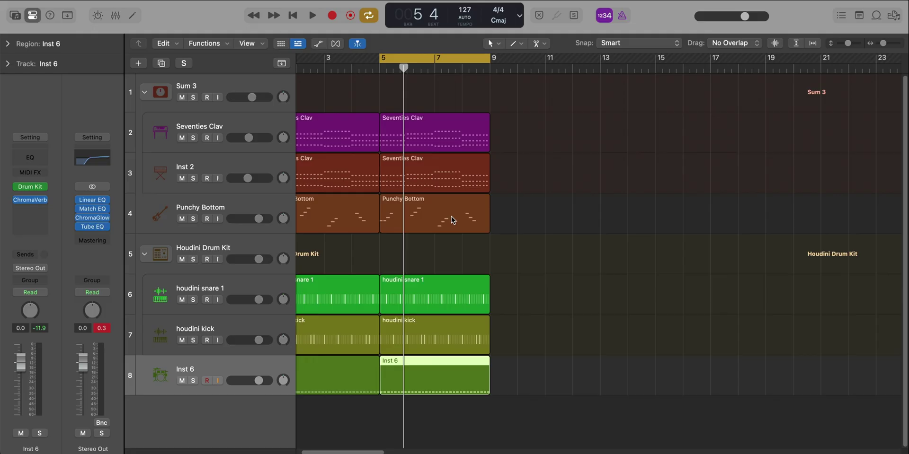
# Change the bar 8 bass notes of the second Punchy Bottom region to rise A1, C2, E2, and play the section
pyautogui.doubleClick(451, 219)
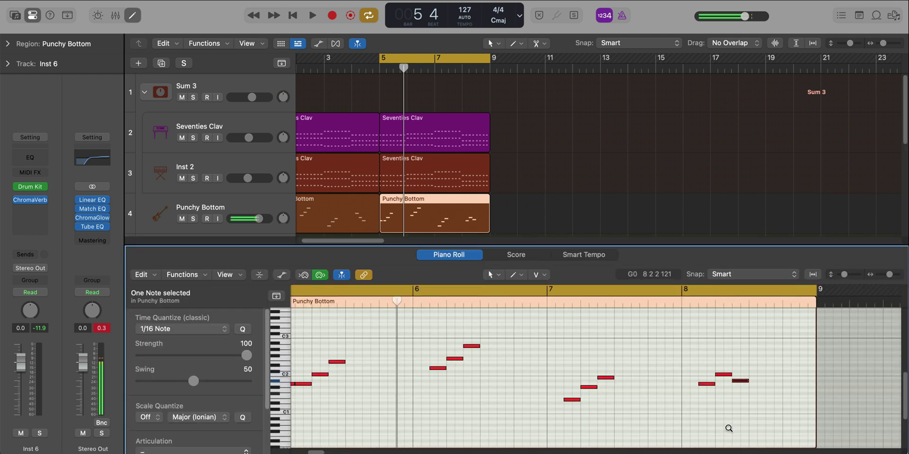
pyautogui.press('space')
pyautogui.keyDown('ctrl'); pyautogui.keyDown('alt'); pyautogui.click(728, 431); pyautogui.keyUp('alt'); pyautogui.keyUp('ctrl')
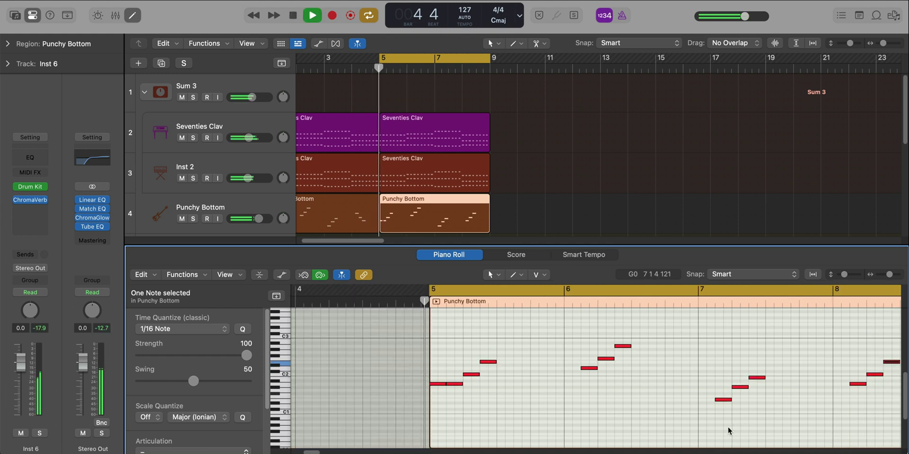
pyautogui.keyDown('ctrl'); pyautogui.keyDown('alt'); pyautogui.click(592, 339); pyautogui.keyUp('alt'); pyautogui.keyUp('ctrl')
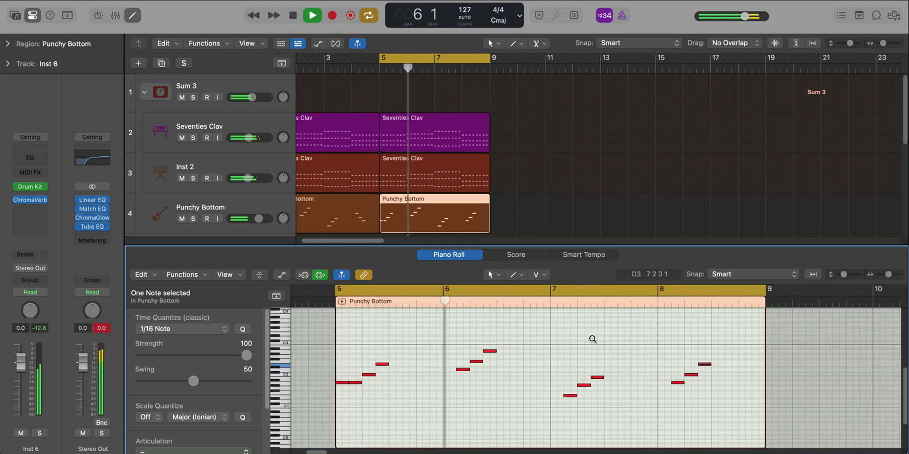
pyautogui.keyDown('ctrl'); pyautogui.keyDown('alt'); pyautogui.click(592, 339); pyautogui.keyUp('alt'); pyautogui.keyUp('ctrl')
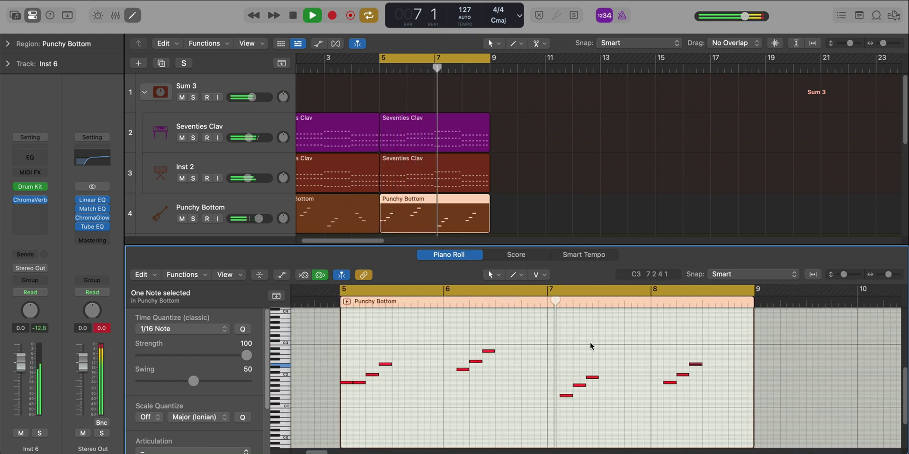
pyautogui.click(625, 384)
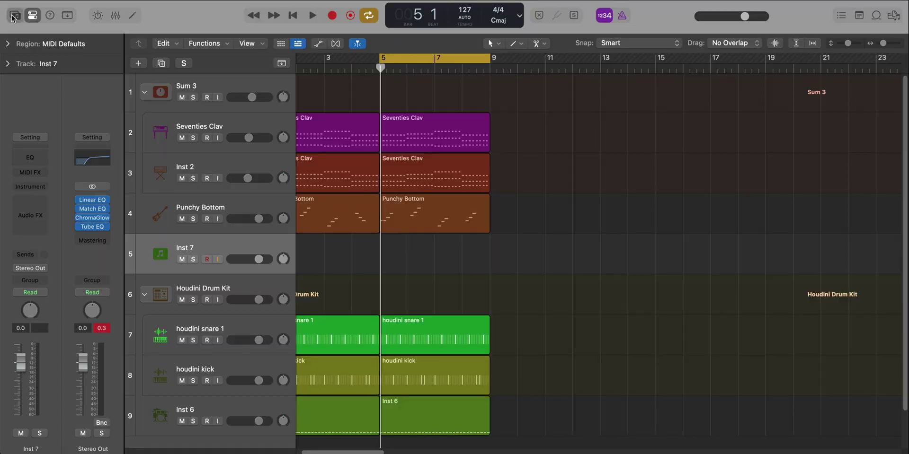
# Load the Studio Tenor Sax 1 patch from the Studio Horns single instruments onto the Inst 7 track
pyautogui.click(13, 16)
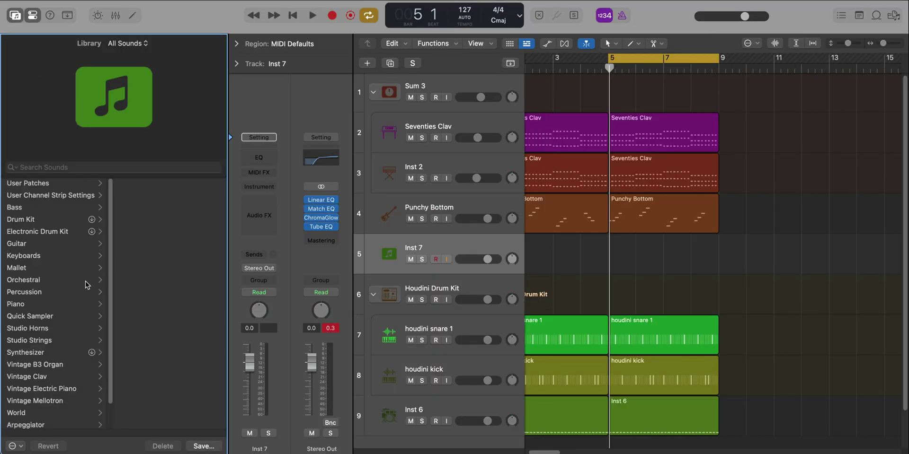
pyautogui.click(56, 328)
pyautogui.click(162, 222)
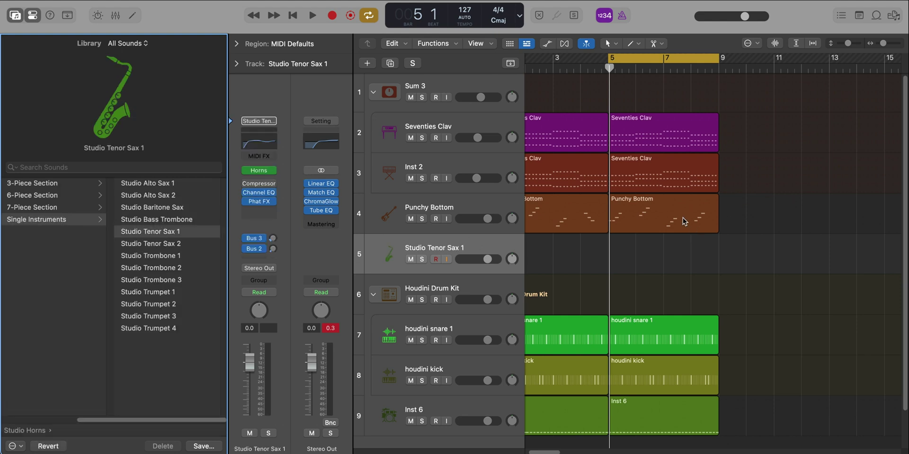
# Copy the second Punchy Bottom region to the Studio Tenor Sax 1 track at bar 5 and play it soloed with its notes open
pyautogui.moveTo(684, 221); pyautogui.dragTo(684, 262)
pyautogui.click(421, 259)
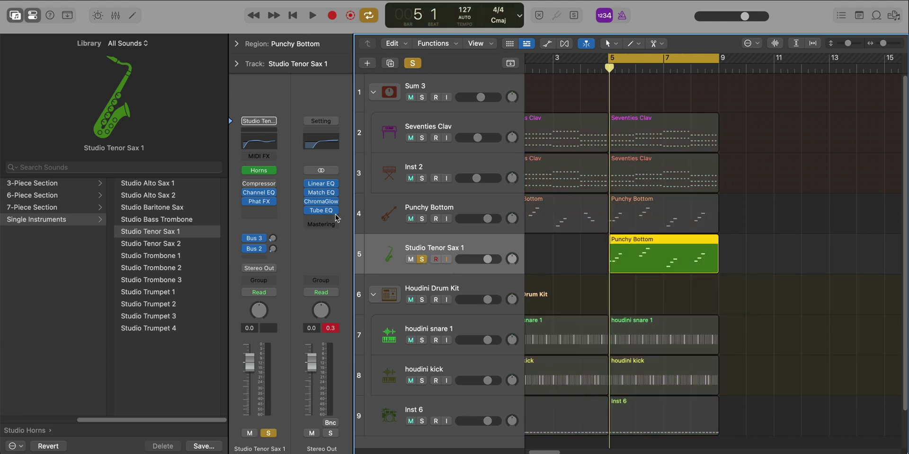
pyautogui.press('y')
pyautogui.press('p')
pyautogui.press('space')
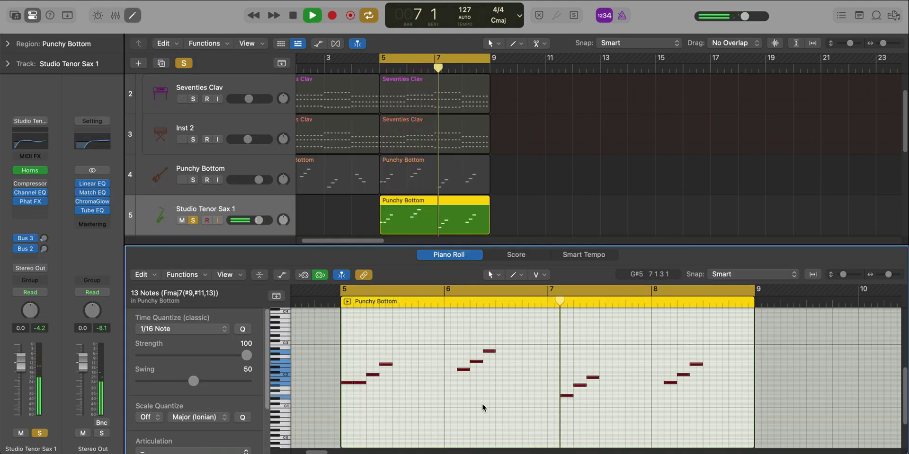
pyautogui.press('space')
# Transpose all notes of the tenor sax region up one octave and listen to the result
pyautogui.click(573, 410)
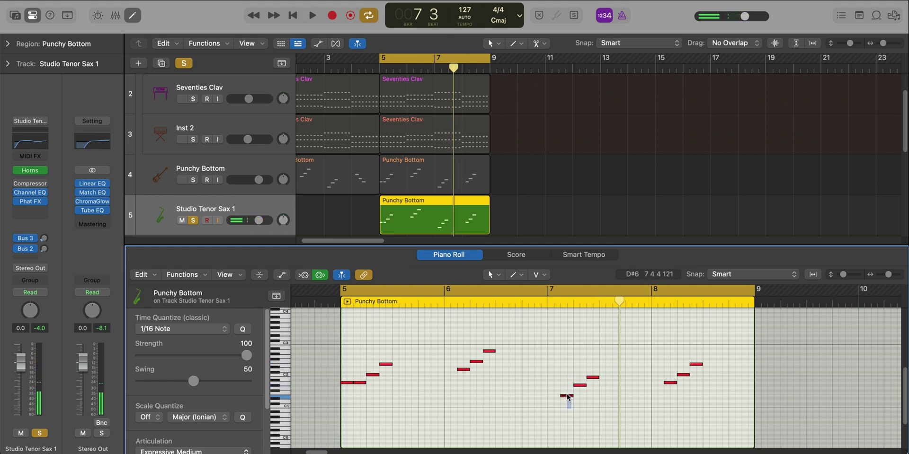
pyautogui.press('super+a')
pyautogui.hotkey('shift', 'alt', 'Up')
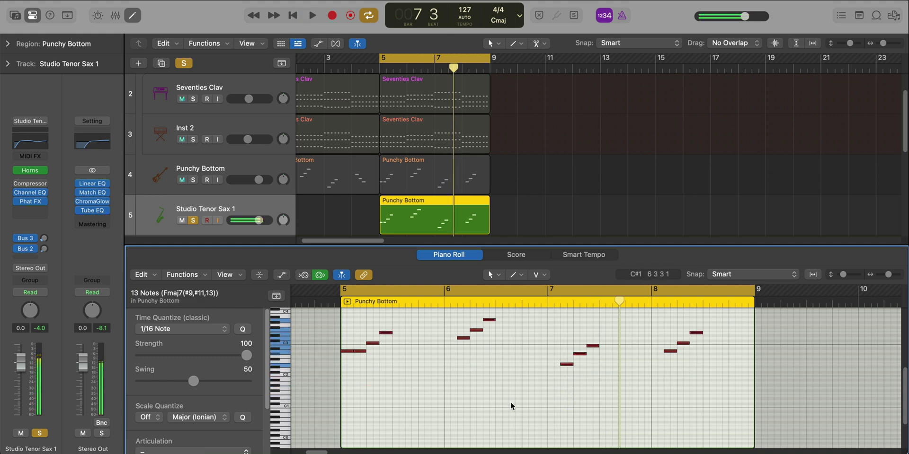
pyautogui.press('space')
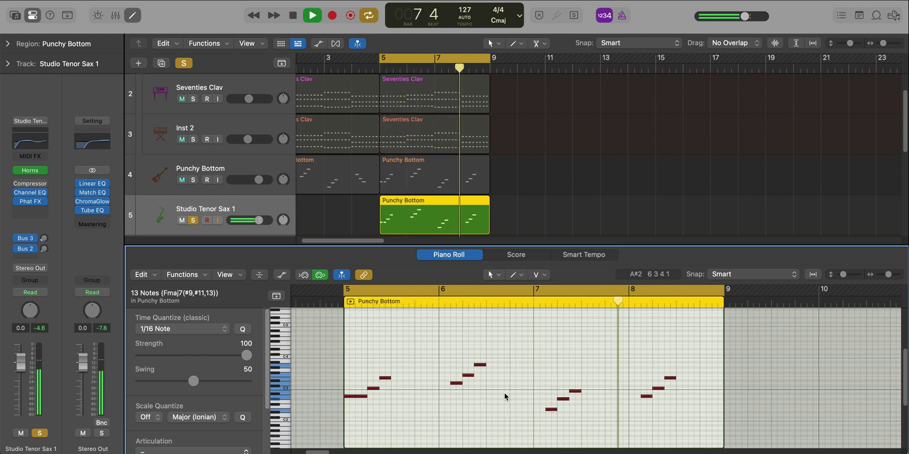
pyautogui.press('space')
# Bounce the sax region in place, transpose the bounced audio by -12, and play it soloed together with Punchy Bottom
pyautogui.press('e')
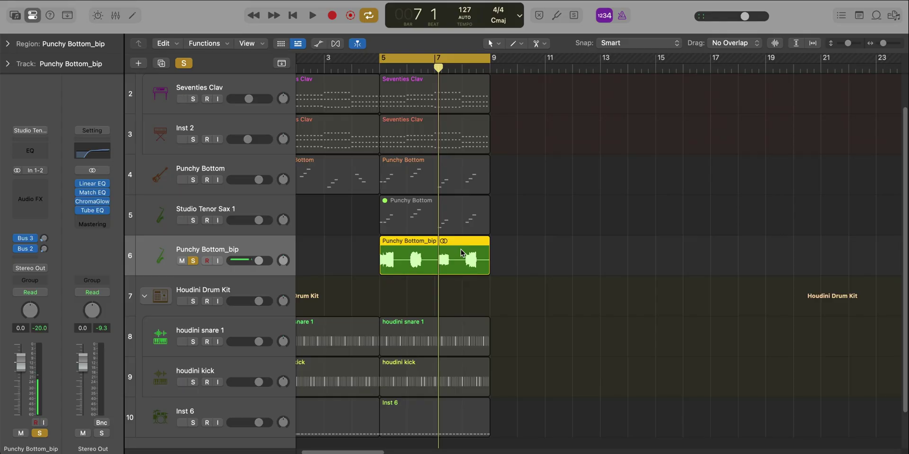
pyautogui.press('space')
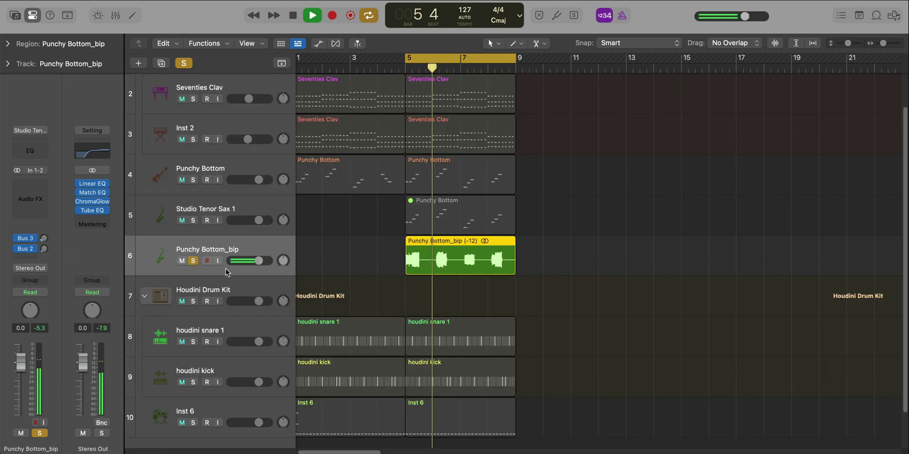
pyautogui.click(194, 180)
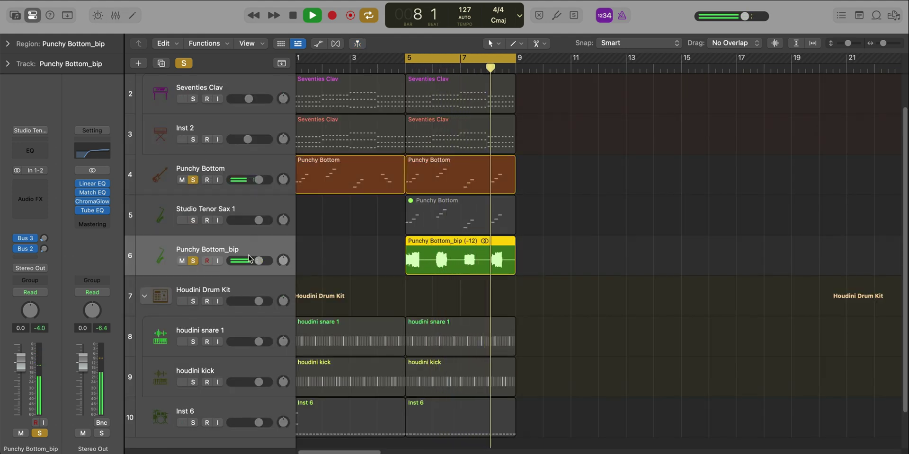
# Add a Channel EQ to the bounced sax track with a 308 Hz, 12 dB/Oct low cut and a +1.5 dB high shelf at 7900 Hz
pyautogui.click(42, 151)
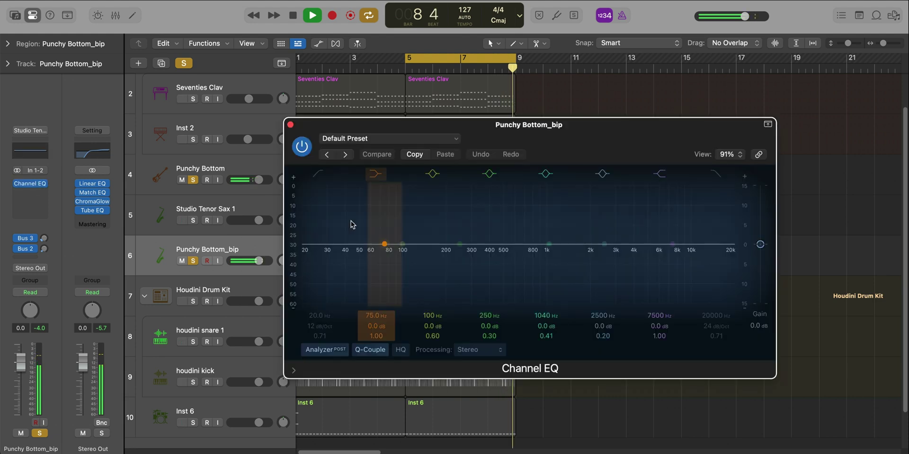
pyautogui.click(318, 173)
pyautogui.moveTo(310, 255); pyautogui.dragTo(485, 256)
pyautogui.moveTo(665, 246); pyautogui.dragTo(674, 243)
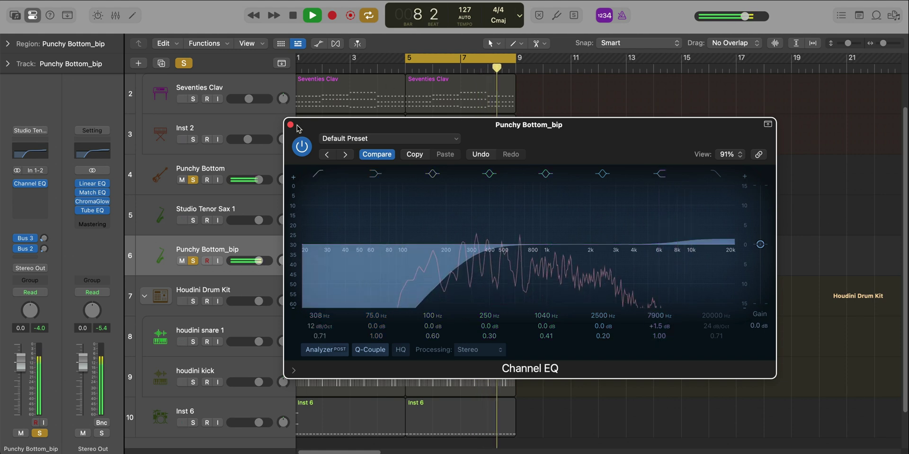
pyautogui.click(290, 125)
# Lower the bounced sax track's volume to -6.8 dB and turn off its solo
pyautogui.moveTo(23, 370); pyautogui.dragTo(28, 399)
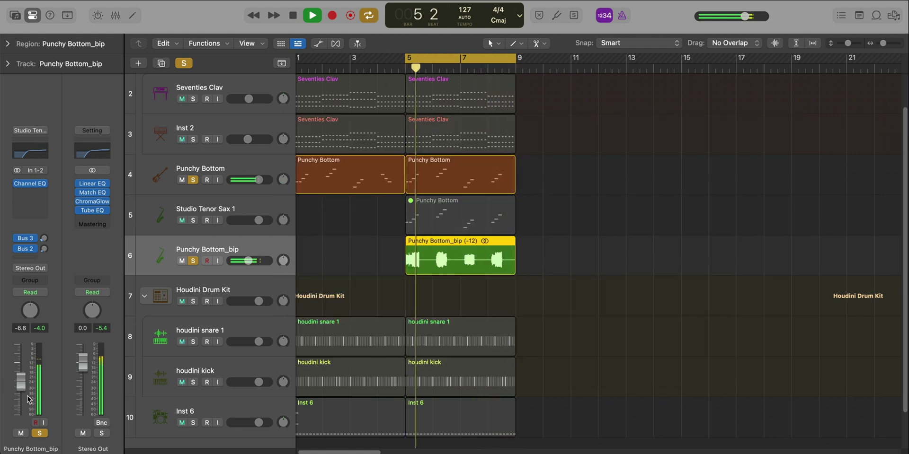
pyautogui.click(41, 434)
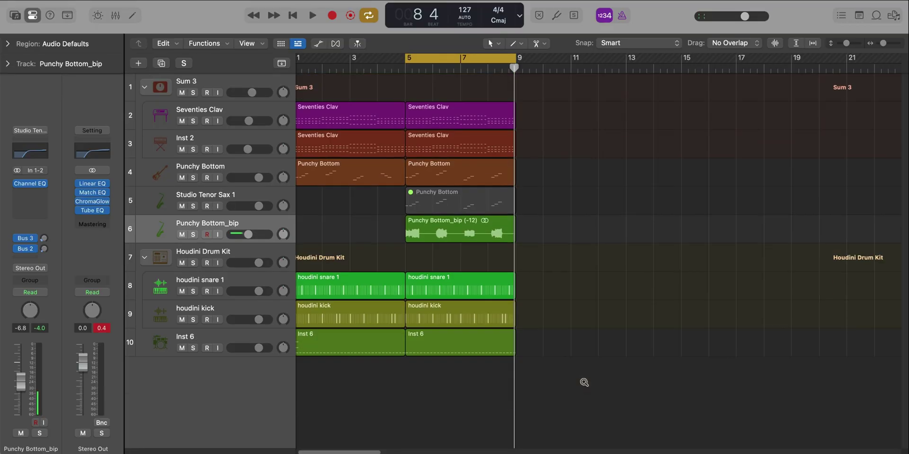
# Repeat the eight regions of bars 5 to 8 from bar 9, then split the copies at bar 12 and delete their last bar
pyautogui.moveTo(583, 385); pyautogui.dragTo(432, 118)
pyautogui.press('super+r')
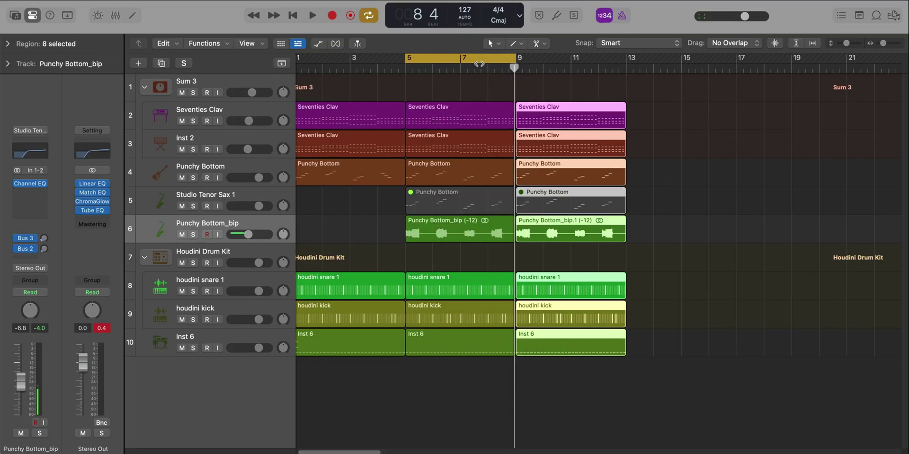
pyautogui.click(598, 67)
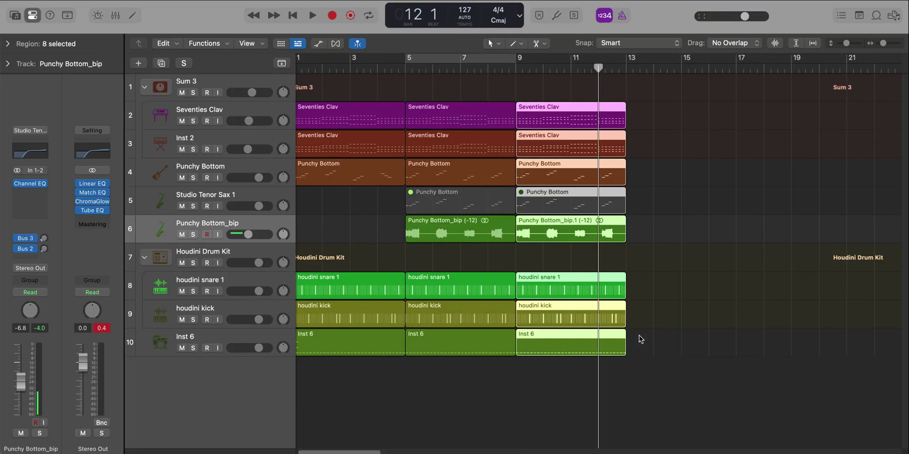
pyautogui.moveTo(639, 339); pyautogui.dragTo(597, 120)
pyautogui.keyDown('ctrl'); pyautogui.keyDown('alt'); pyautogui.click(634, 284); pyautogui.keyUp('alt'); pyautogui.keyUp('ctrl')
pyautogui.click(600, 382)
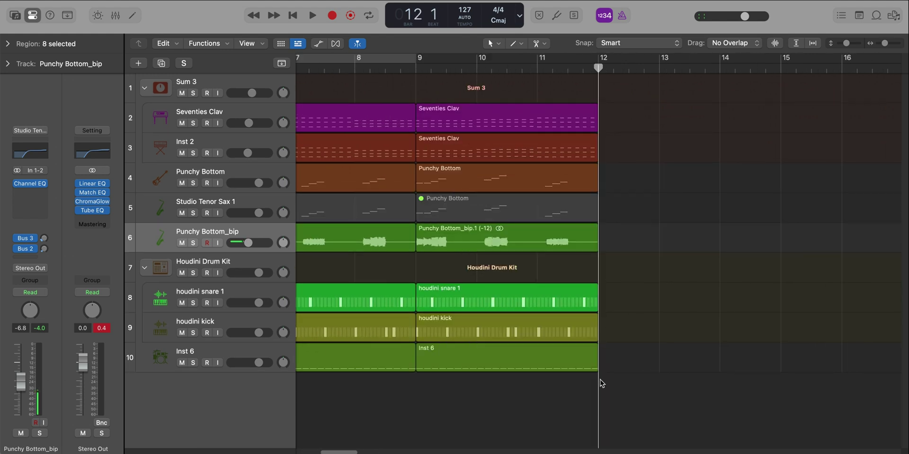
# Extend the last houdini kick and Inst 6 regions to a length of 3 0 2 0 and play the ending
pyautogui.moveTo(600, 358); pyautogui.dragTo(605, 331)
pyautogui.keyDown('shift'); pyautogui.click(595, 331); pyautogui.keyUp('shift')
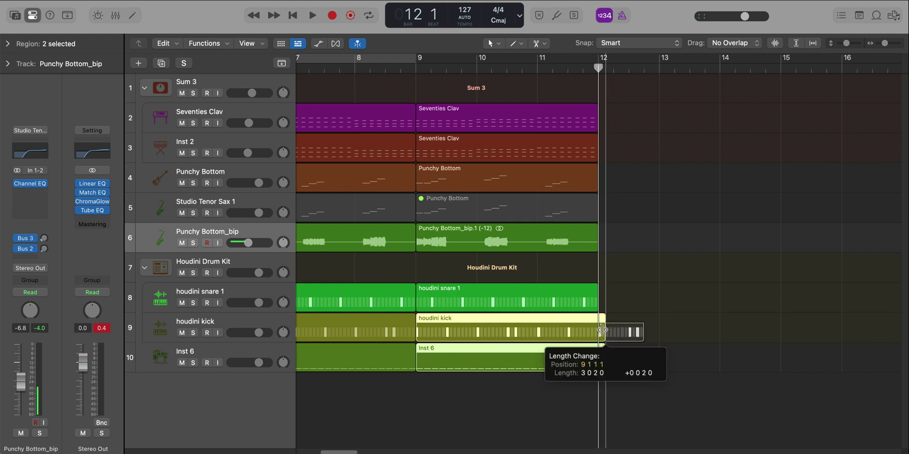
pyautogui.keyDown('ctrl'); pyautogui.keyDown('alt'); pyautogui.click(649, 365); pyautogui.keyUp('alt'); pyautogui.keyUp('ctrl')
pyautogui.keyDown('ctrl'); pyautogui.keyDown('alt'); pyautogui.click(650, 366); pyautogui.keyUp('alt'); pyautogui.keyUp('ctrl')
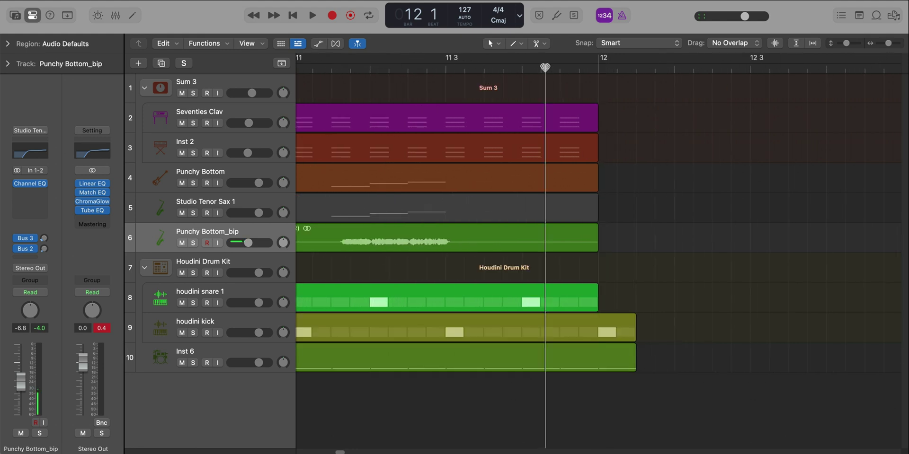
pyautogui.press('space')
pyautogui.keyDown('ctrl'); pyautogui.keyDown('alt'); pyautogui.click(563, 112); pyautogui.keyUp('alt'); pyautogui.keyUp('ctrl')
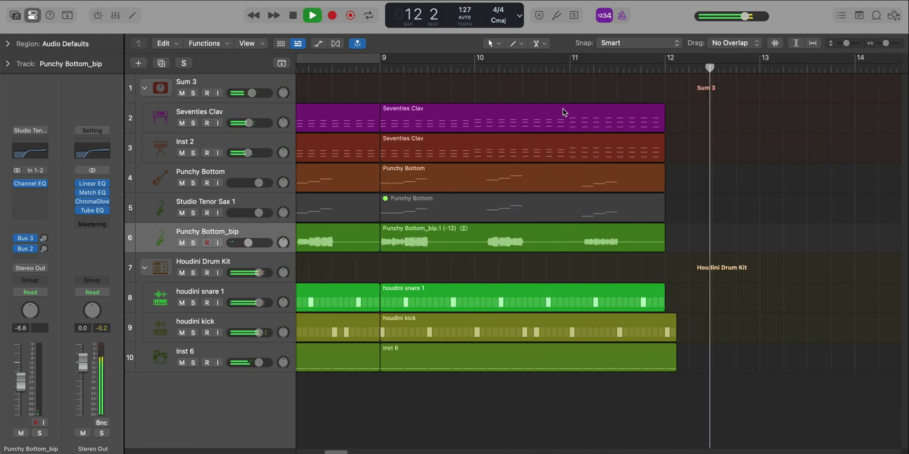
pyautogui.press('super+Left')
pyautogui.press('space')
# Set the cycle range to bar 12 and add a software instrument track with Sculpture below the bounced sax track
pyautogui.moveTo(697, 61); pyautogui.dragTo(745, 61)
pyautogui.click(137, 63)
pyautogui.press('Return')
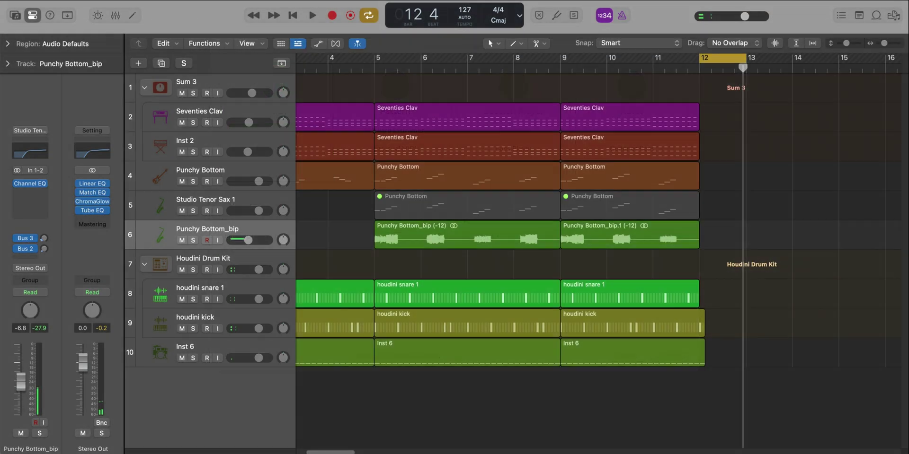
pyautogui.click(30, 186)
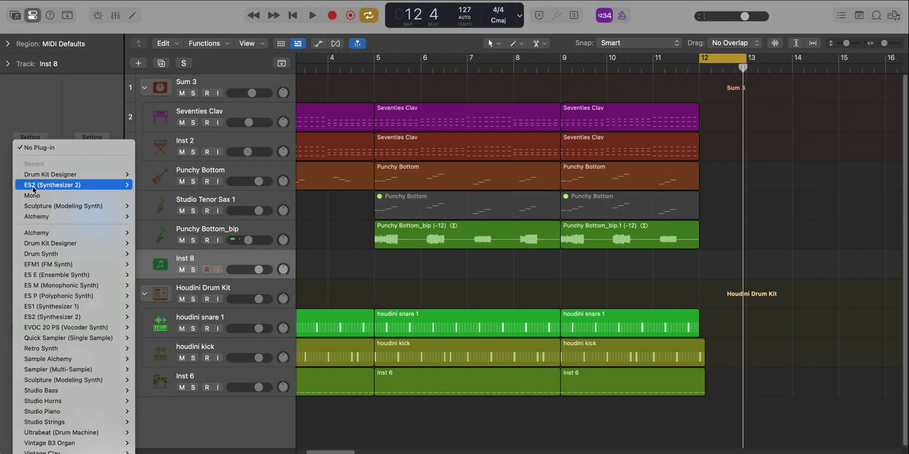
pyautogui.click(220, 292)
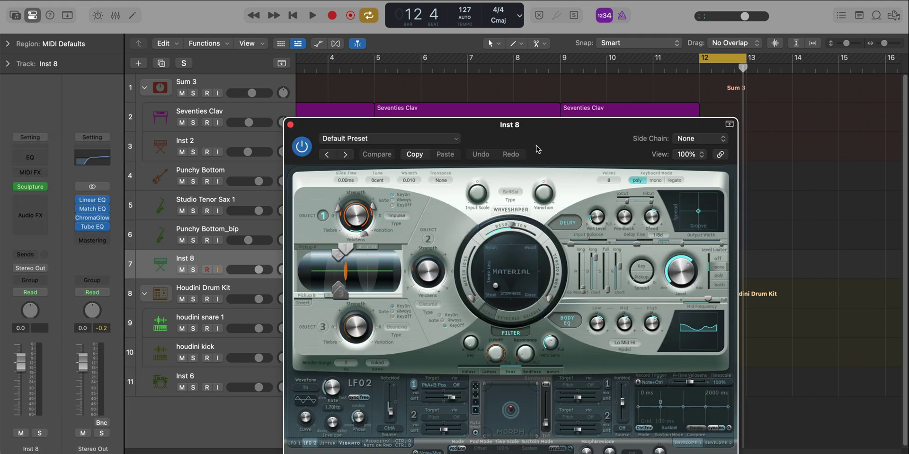
# Load the Felt Bells preset from Sculpture's Modeled Bells category
pyautogui.moveTo(433, 121); pyautogui.dragTo(400, 42)
pyautogui.click(399, 56)
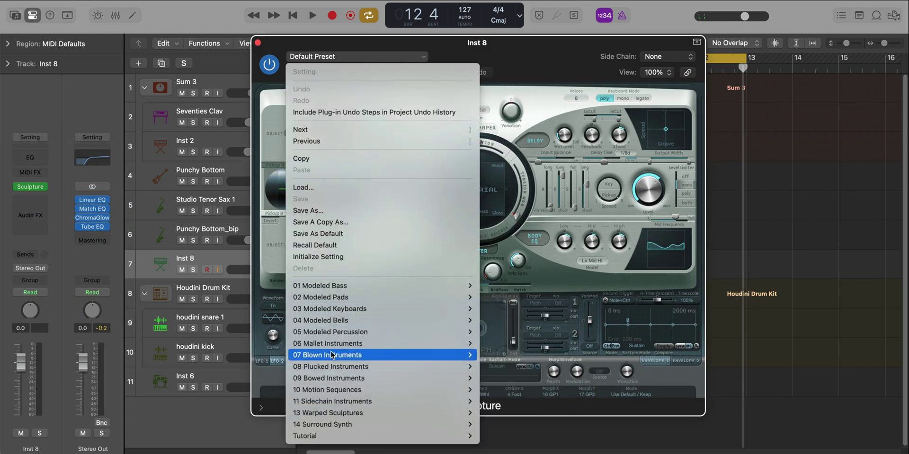
pyautogui.moveTo(386, 346)
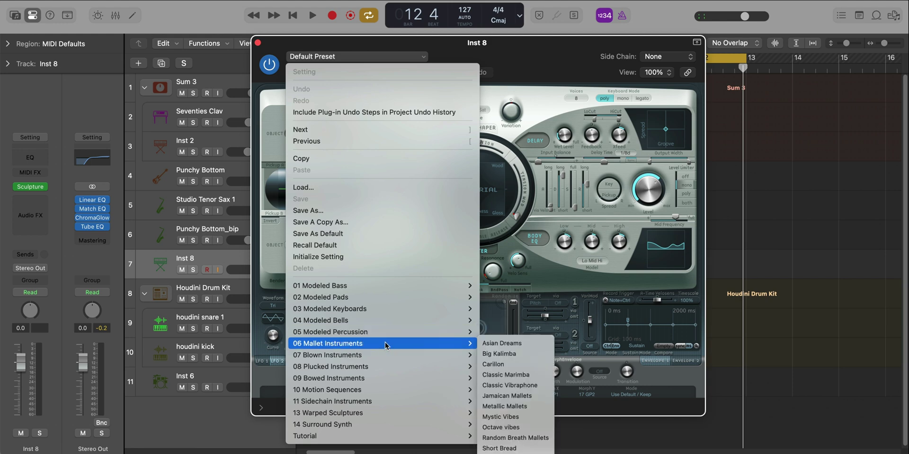
pyautogui.moveTo(385, 322)
pyautogui.click(496, 352)
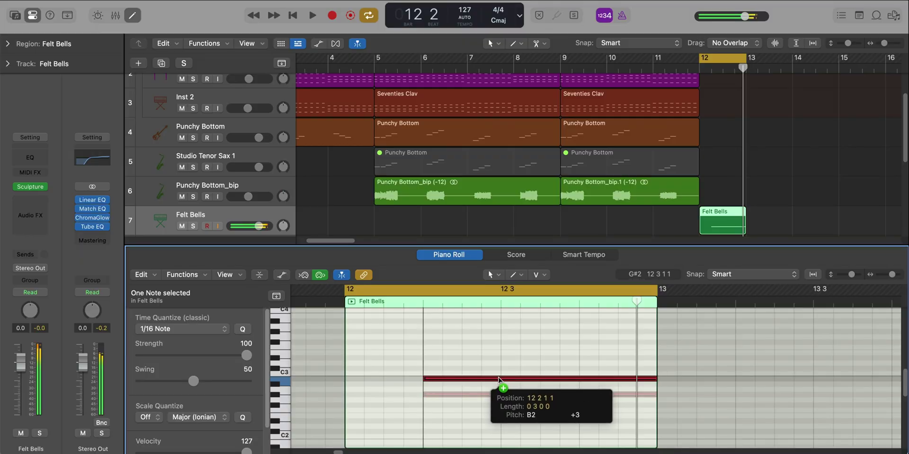
# Stack notes G#2, B2, D3, F3 and G#3 in the bar 12 Felt Bells region, starting half a beat apart and ending at bar 13, and play them
pyautogui.moveTo(499, 380); pyautogui.dragTo(497, 380)
pyautogui.moveTo(423, 379); pyautogui.dragTo(523, 363)
pyautogui.moveTo(700, 363); pyautogui.dragTo(649, 365)
pyautogui.moveTo(589, 363); pyautogui.dragTo(628, 343)
pyautogui.moveTo(694, 349); pyautogui.dragTo(657, 348)
pyautogui.moveTo(563, 349); pyautogui.dragTo(602, 334)
pyautogui.moveTo(694, 335); pyautogui.dragTo(657, 334)
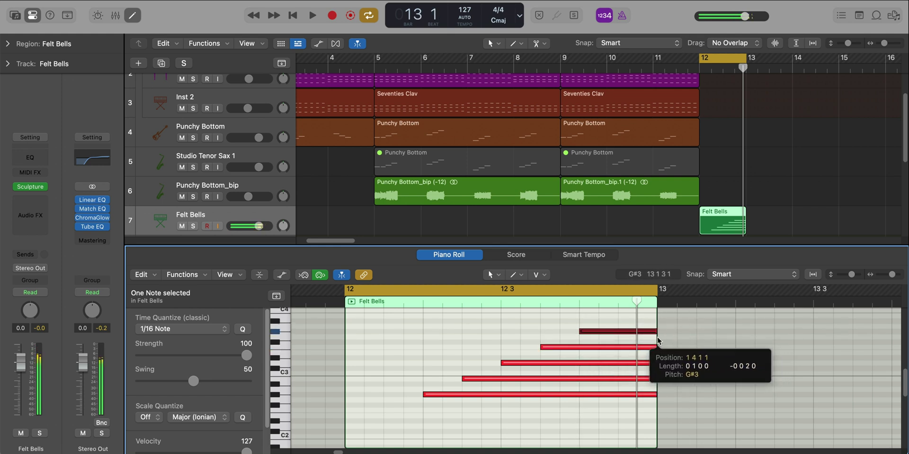
pyautogui.press('space')
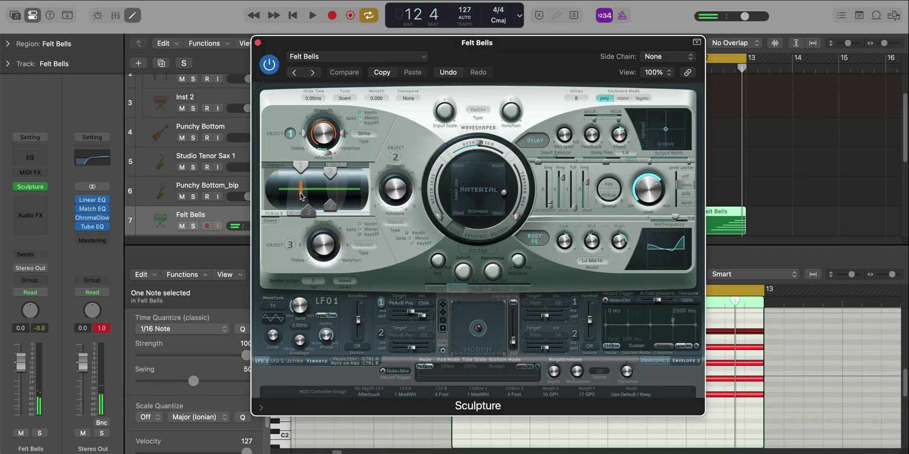
# Shorten the envelope release and lower the output level of the Felt Bells Sculpture while playing bar 12
pyautogui.moveTo(542, 71); pyautogui.dragTo(538, 58)
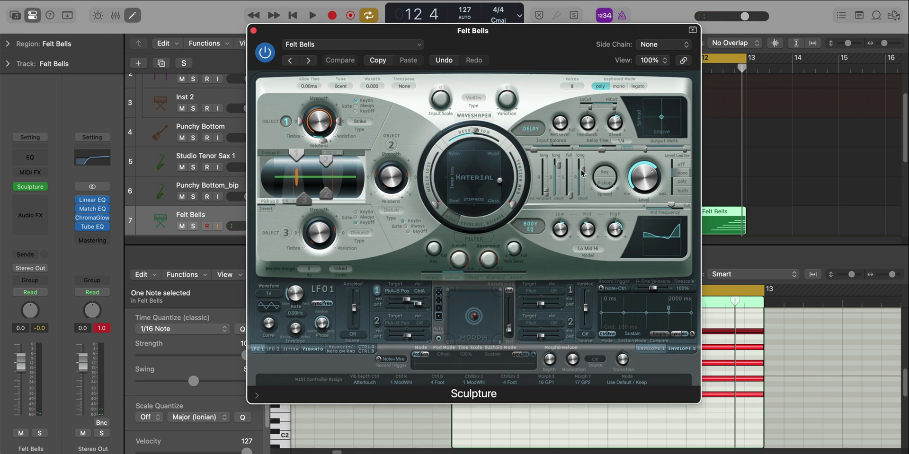
pyautogui.press('space')
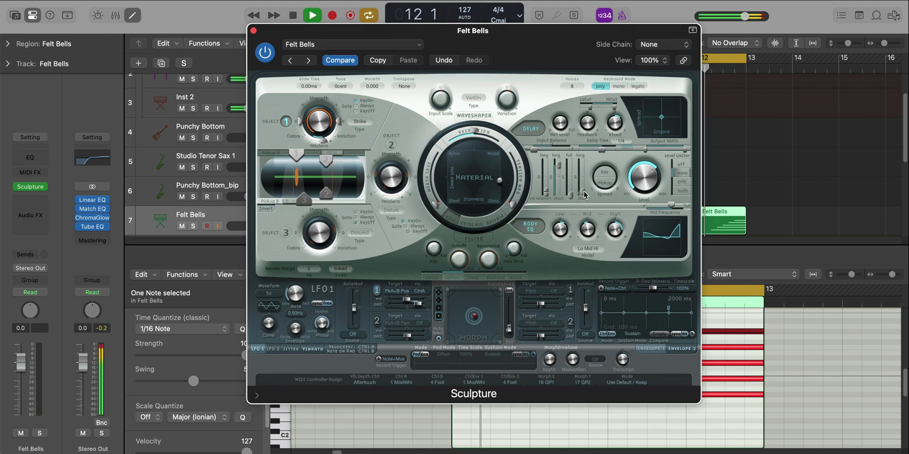
pyautogui.press('space')
pyautogui.moveTo(639, 195)
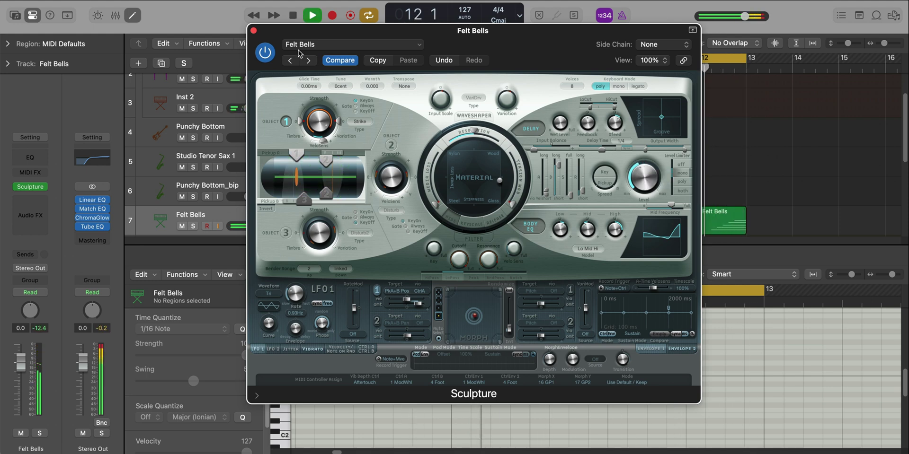
pyautogui.click(253, 31)
pyautogui.press('e')
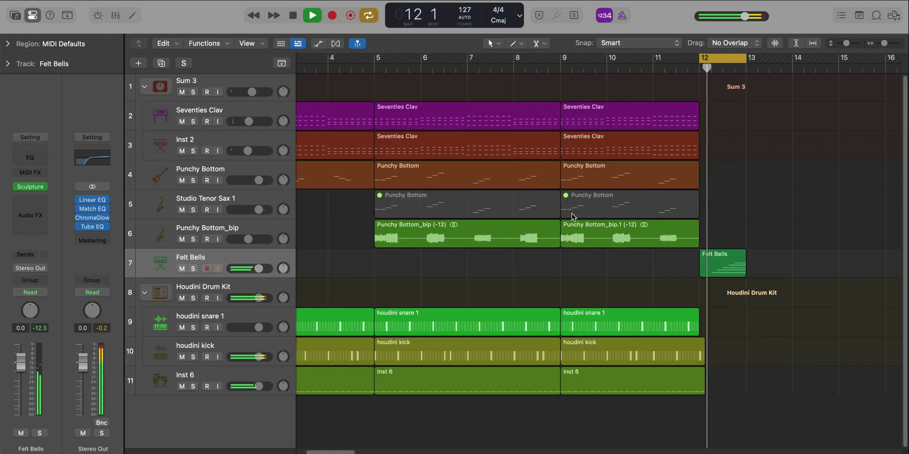
pyautogui.press('space')
# Copy the 16 regions of bars 5 to 11 to bar 13, turn off cycling, and play the transition from bar 11
pyautogui.moveTo(654, 400); pyautogui.dragTo(819, 120)
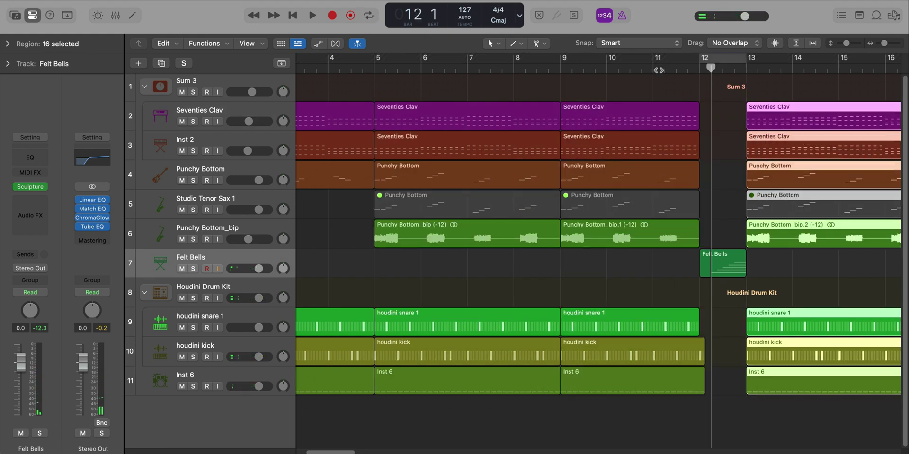
pyautogui.click(658, 70)
pyautogui.press('space')
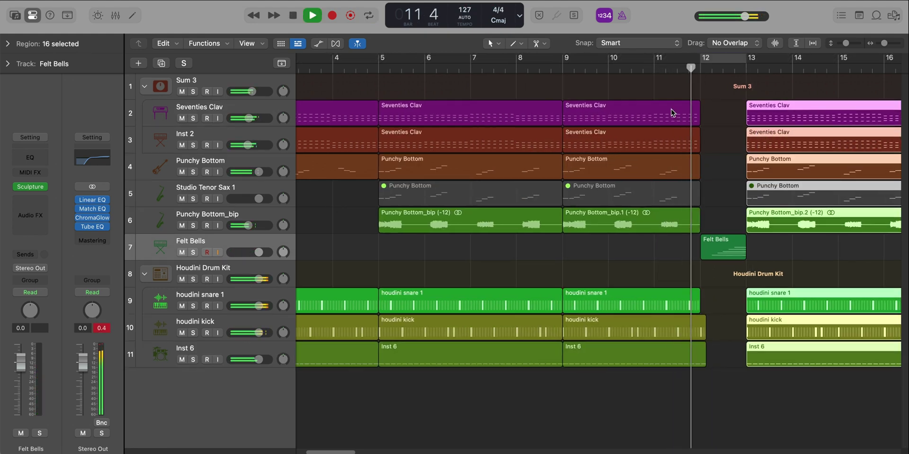
pyautogui.press('super+Left')
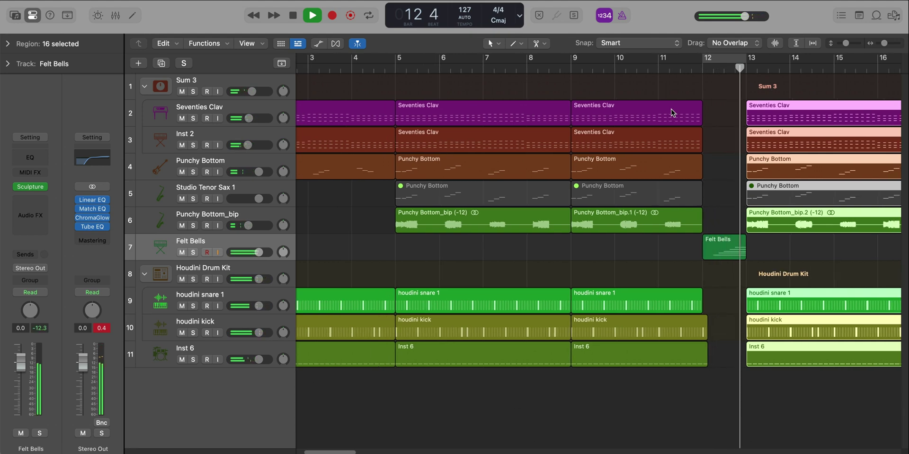
# Add a new software instrument track below Felt Bells and load the Studio Violins 1 patch from the Studio Strings category
pyautogui.scroll(-4, 672, 108)
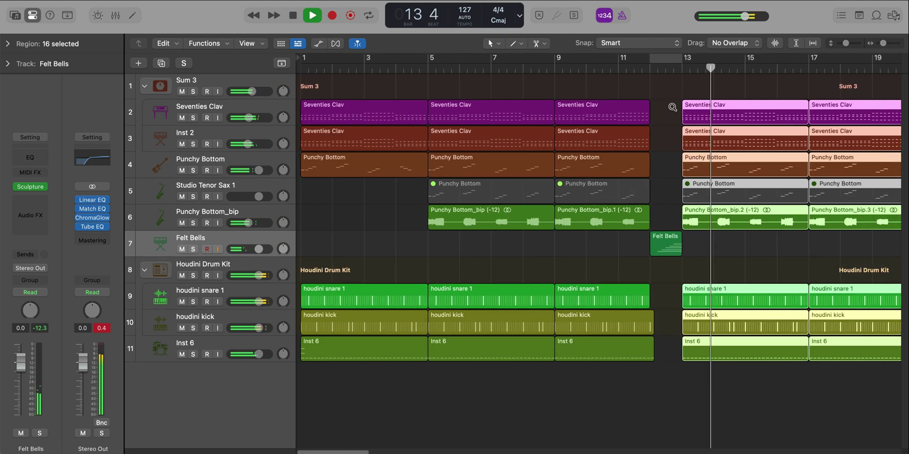
pyautogui.scroll(-2, 672, 108)
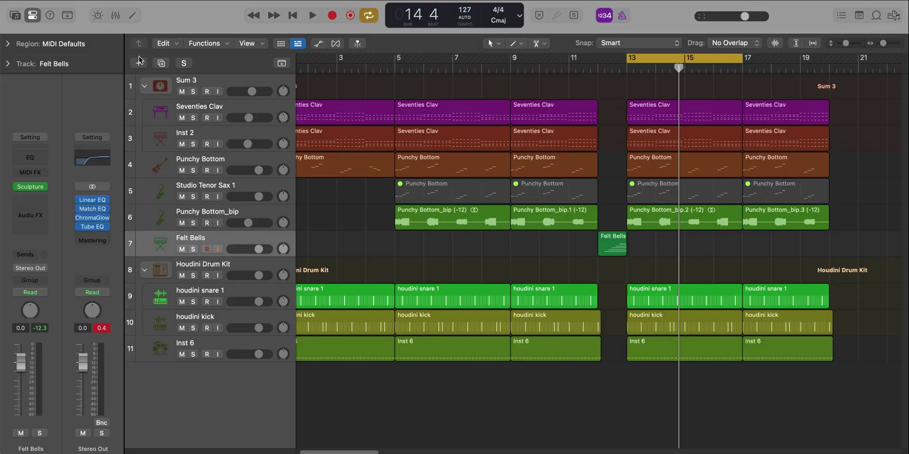
pyautogui.click(139, 63)
pyautogui.press('Return')
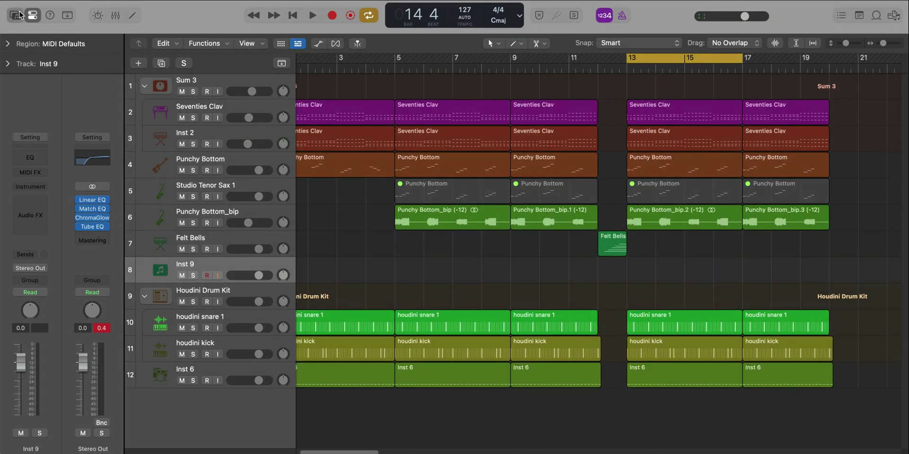
pyautogui.click(18, 15)
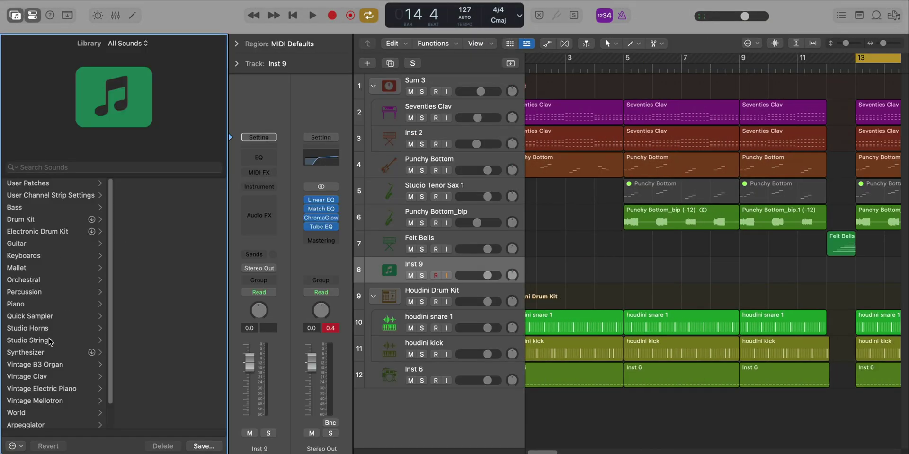
pyautogui.click(49, 341)
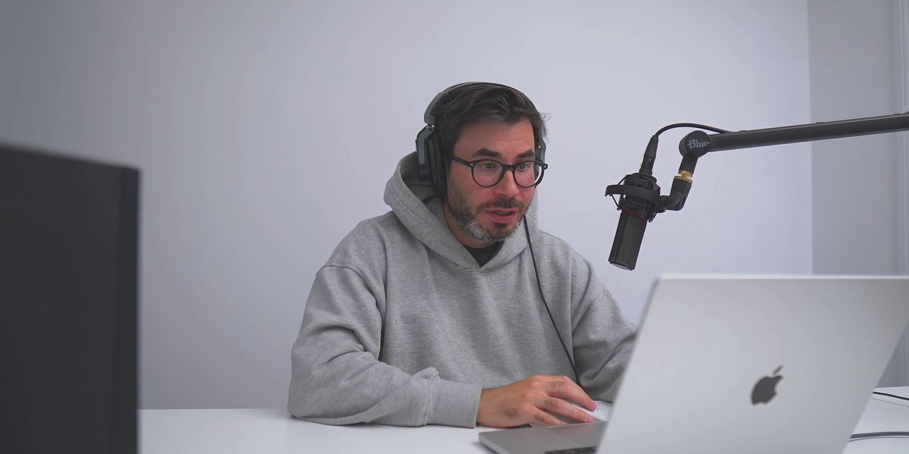
# Copy the bar 13 Seventies Clav region to Studio Violins 1 and delete every repeated chord except the first in bars 13 to 16
pyautogui.moveTo(641, 110); pyautogui.dragTo(639, 280)
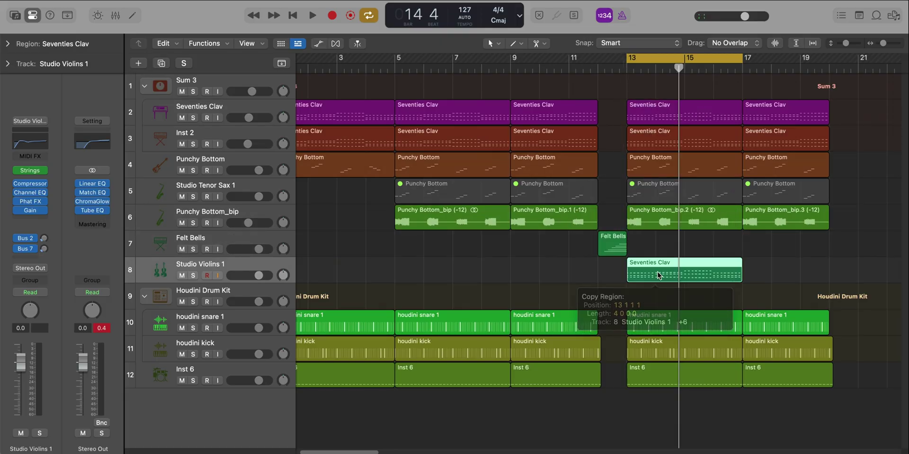
pyautogui.doubleClick(641, 273)
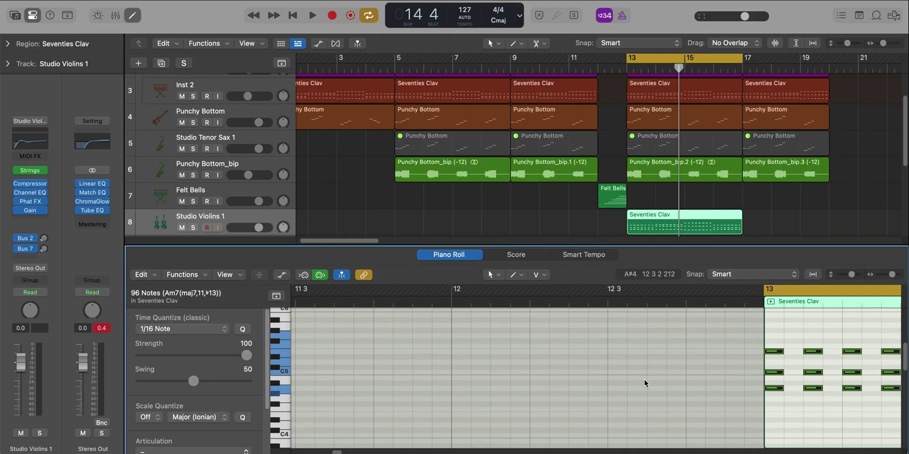
pyautogui.keyDown('ctrl'); pyautogui.keyDown('alt'); pyautogui.click(633, 372); pyautogui.keyUp('alt'); pyautogui.keyUp('ctrl')
pyautogui.moveTo(512, 344); pyautogui.dragTo(615, 410)
pyautogui.press('Delete')
pyautogui.moveTo(643, 334); pyautogui.dragTo(747, 402)
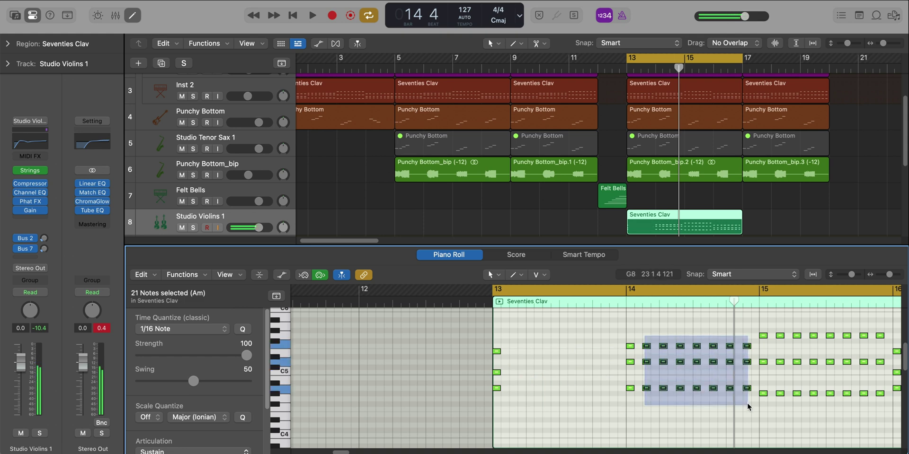
pyautogui.press('Delete')
pyautogui.hscroll(5, 740, 402)
pyautogui.moveTo(586, 318); pyautogui.dragTo(705, 417)
pyautogui.press('Delete')
pyautogui.moveTo(737, 351); pyautogui.dragTo(839, 395)
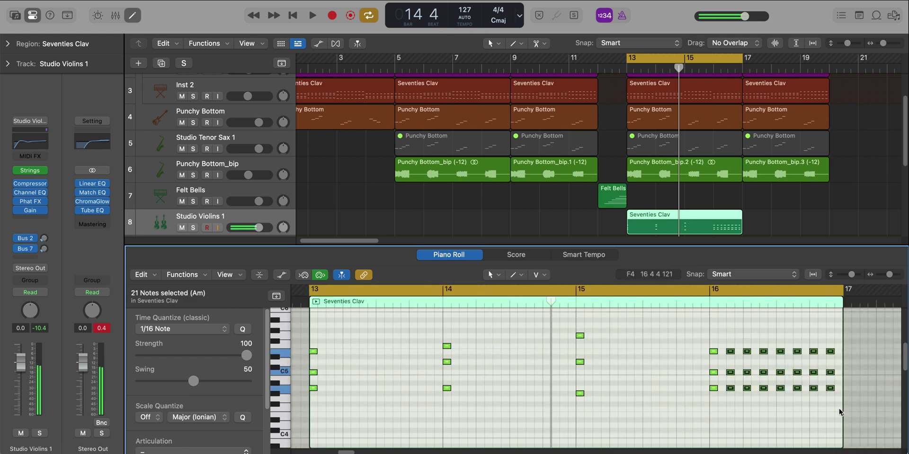
pyautogui.press('Delete')
# Stretch the four remaining violin chords legato so each fills its bar, and play them with Studio Violins 1 soloed
pyautogui.hotkey('shift', 'o')
pyautogui.press('Return')
pyautogui.press('space')
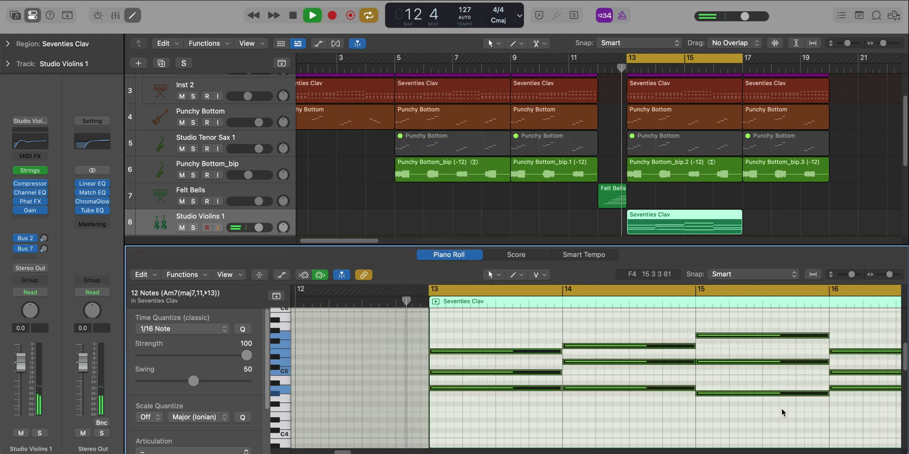
pyautogui.click(193, 227)
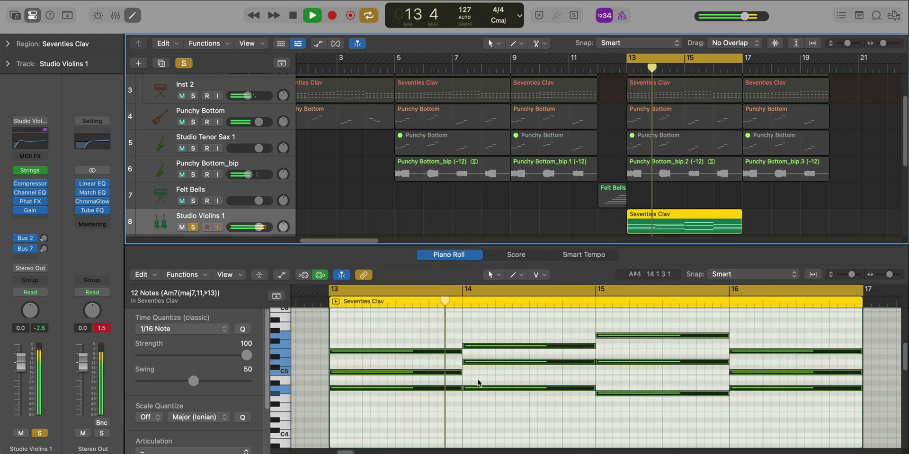
pyautogui.scroll(-1, 503, 405)
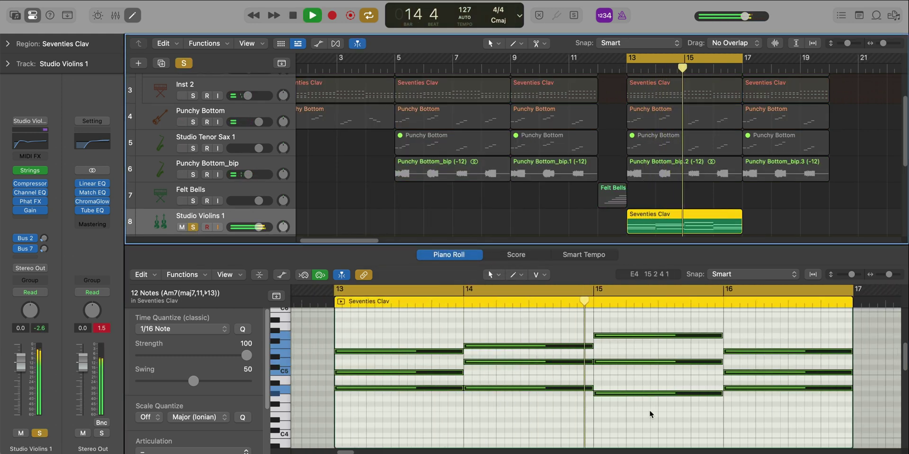
# Transpose the highest note of the bar 15 violin chord from G5 to B4 and play the chords
pyautogui.click(664, 415)
pyautogui.press('space')
pyautogui.click(630, 336)
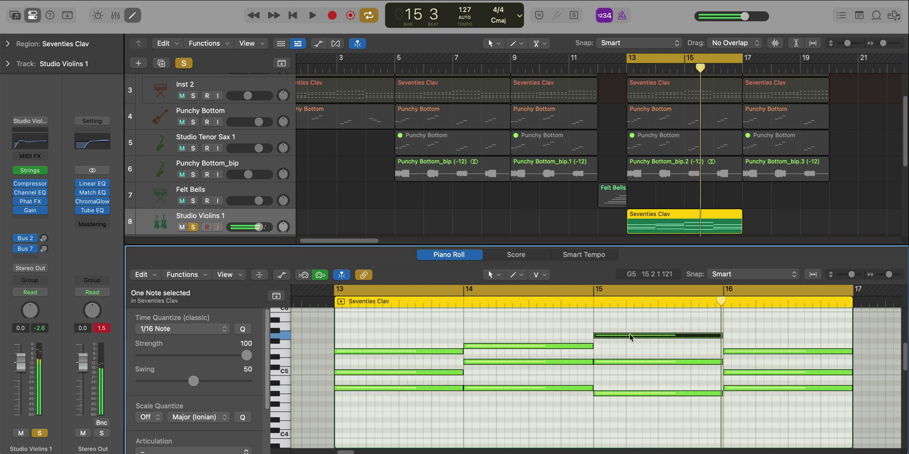
pyautogui.press('space')
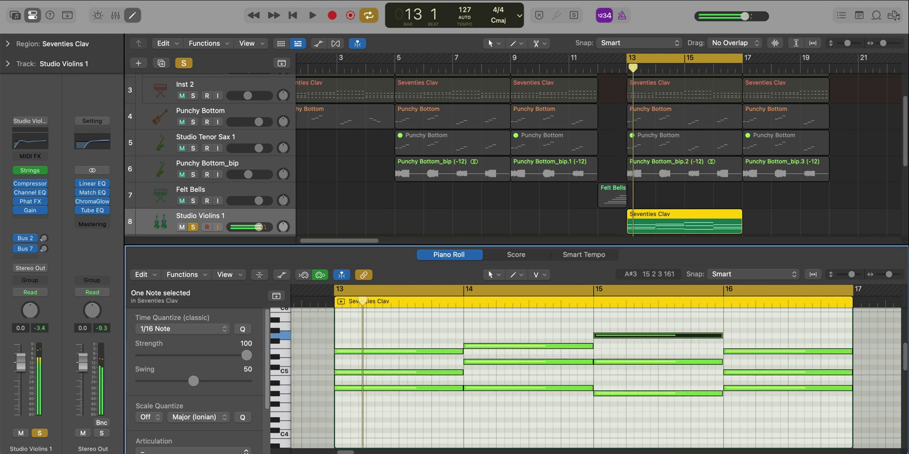
pyautogui.hotkey('shift', 'alt', 'Down')
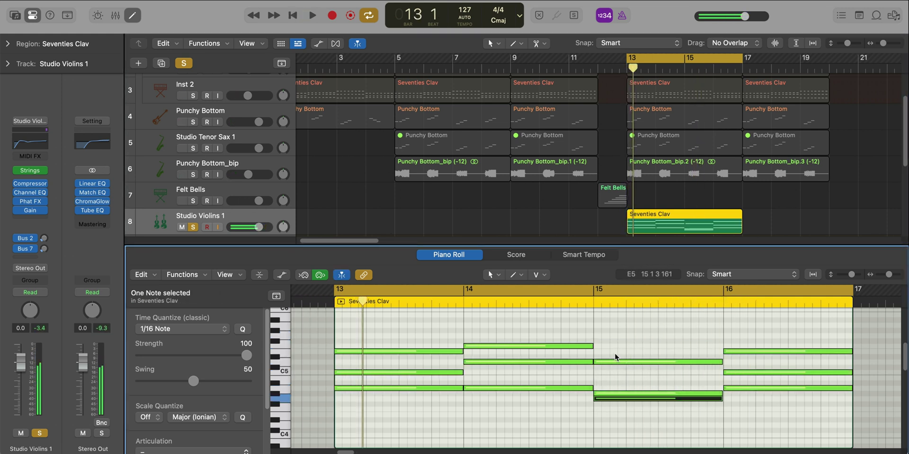
pyautogui.hotkey('alt', 'Up')
pyautogui.hotkey('alt', 'Up')
pyautogui.hotkey('alt', 'Up')
pyautogui.hotkey('alt', 'Up')
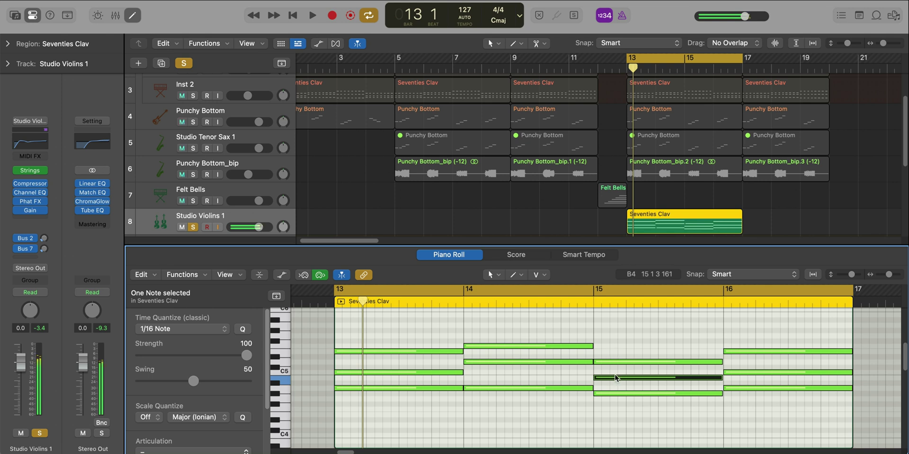
pyautogui.press('space')
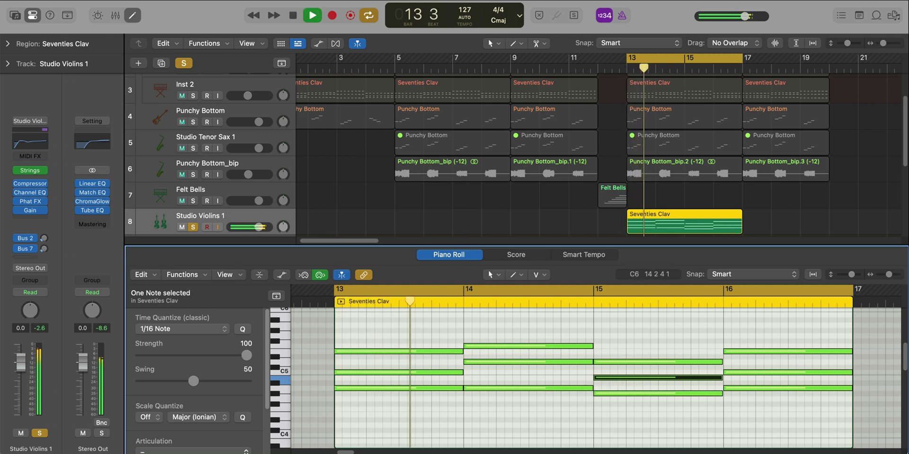
# Lower the Studio Violins 1 volume to -11.4 dB and insert a ChromaVerb on the track
pyautogui.moveTo(250, 230); pyautogui.dragTo(238, 230)
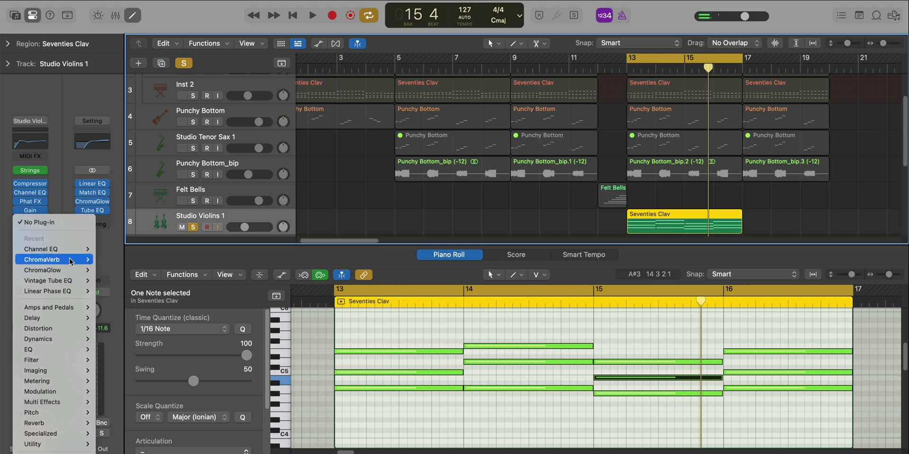
pyautogui.click(113, 259)
pyautogui.moveTo(581, 61); pyautogui.dragTo(559, 20)
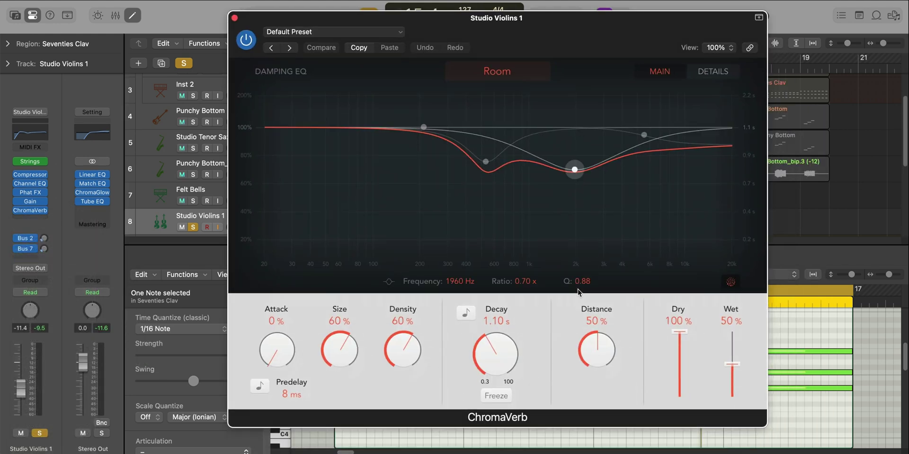
# Set the ChromaVerb density and distance to 100%, decay to 3.50 s, dry to 0% and wet to 69% during playback
pyautogui.press('space')
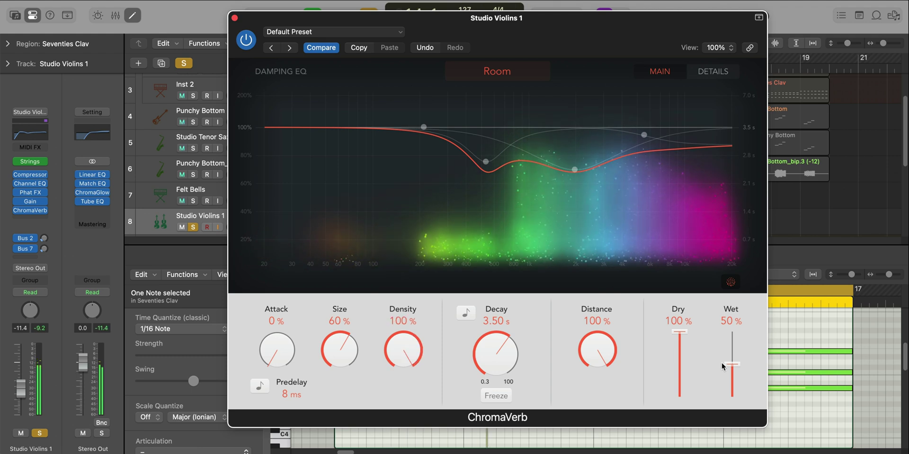
pyautogui.moveTo(680, 334); pyautogui.dragTo(742, 397)
pyautogui.moveTo(736, 368)
pyautogui.mouseDown()
pyautogui.moveTo(735, 336)
pyautogui.moveTo(735, 359)
pyautogui.mouseUp()
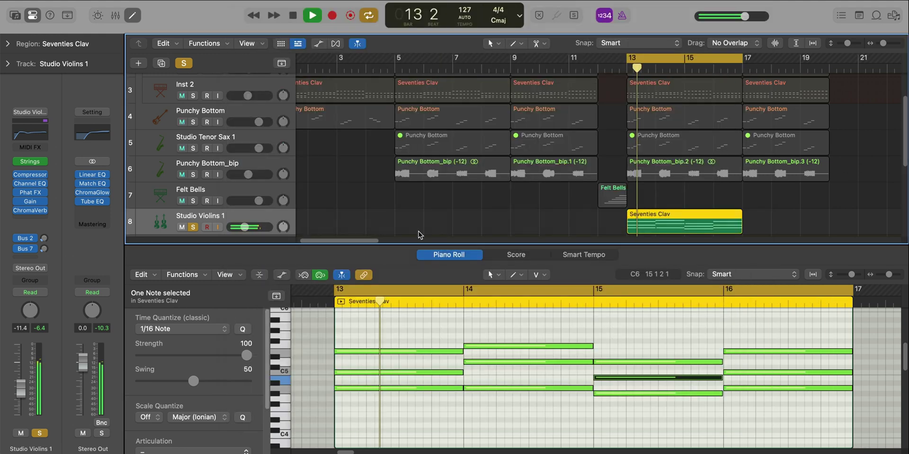
# Reduce the Studio Violins 1 volume to -14.8 dB and unsolo the track to hear it in the full mix
pyautogui.press('super+w')
pyautogui.moveTo(243, 225); pyautogui.dragTo(241, 227)
pyautogui.click(192, 228)
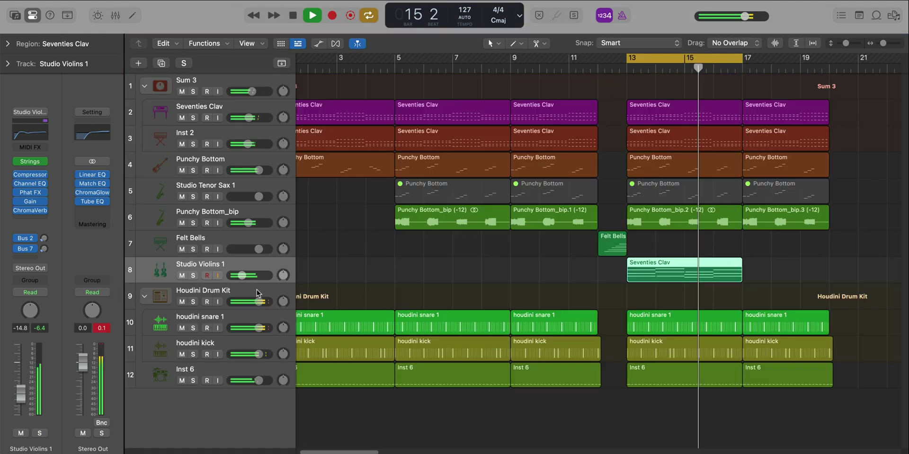
pyautogui.press('e')
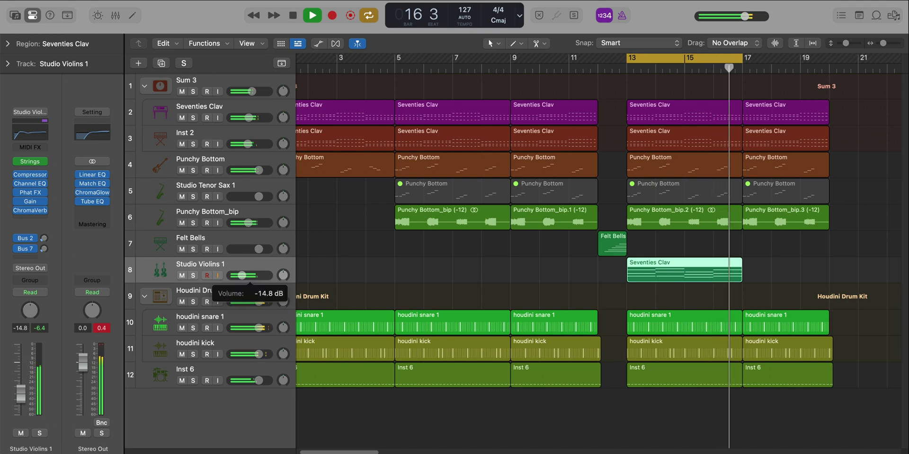
# Set the Studio Strings level of Studio Violins 1 to -25 dB and close the instrument window
pyautogui.click(699, 284)
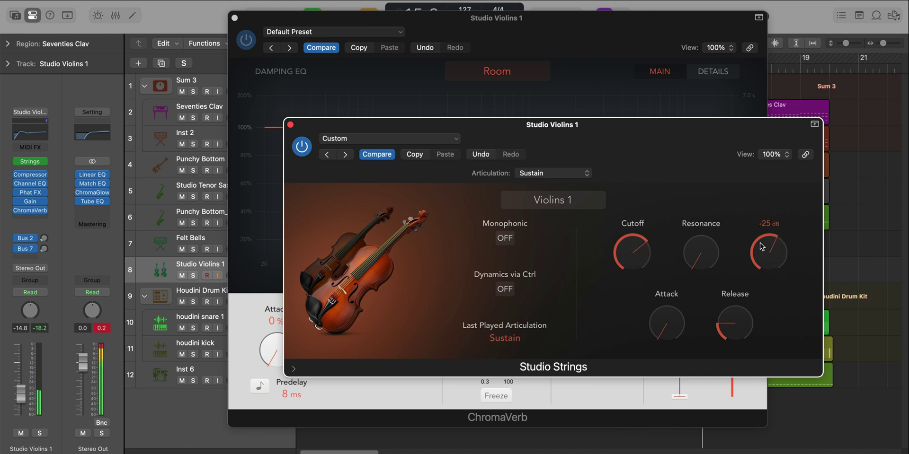
pyautogui.click(290, 125)
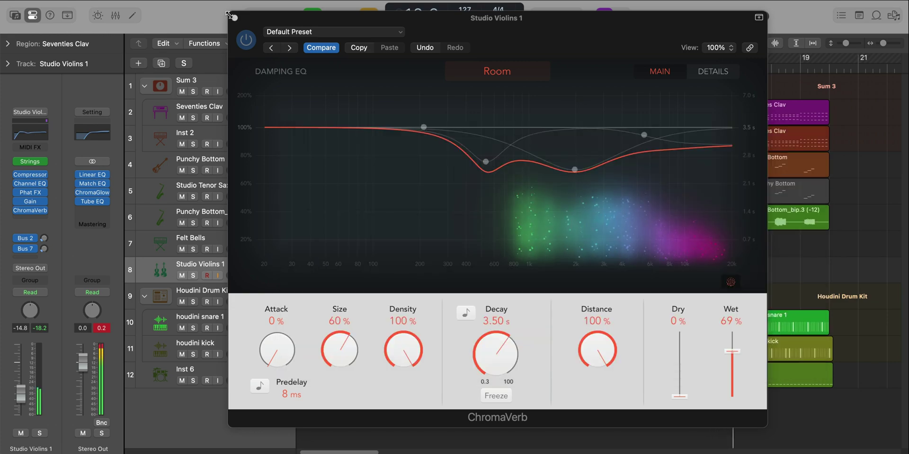